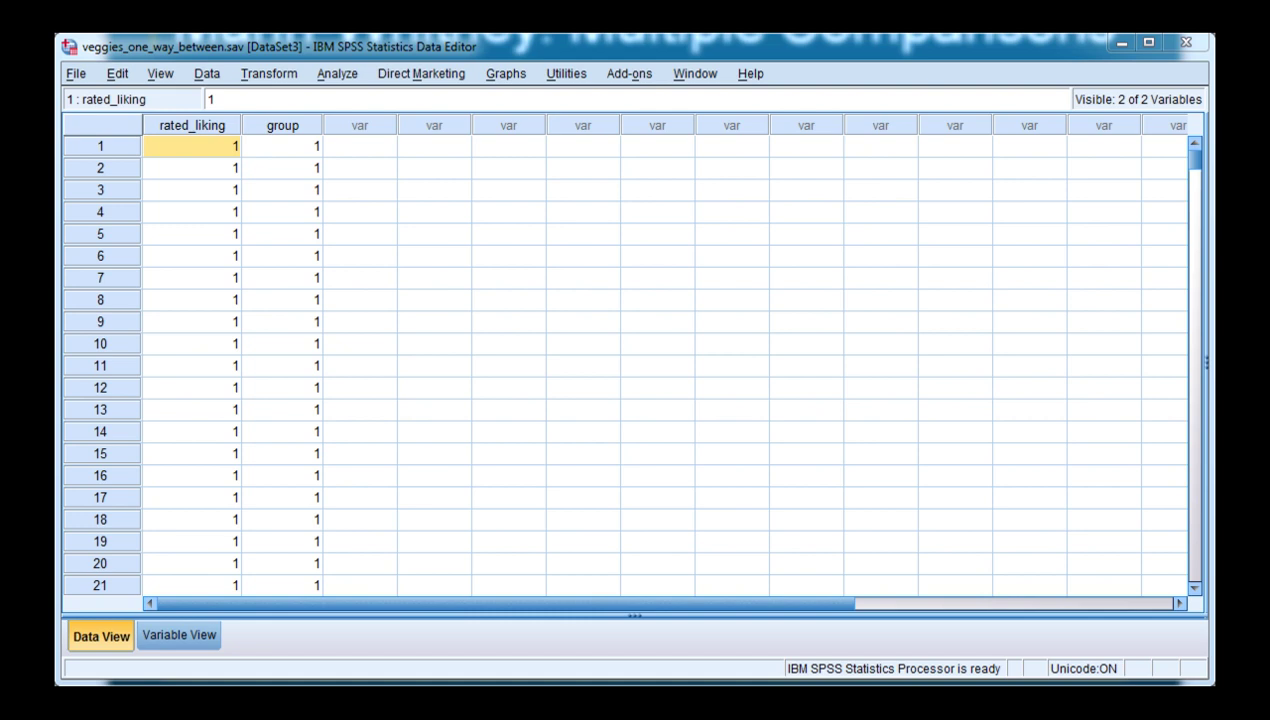
# Select the rated_liking column and its first cell in the data grid.
pyautogui.click(226, 128)
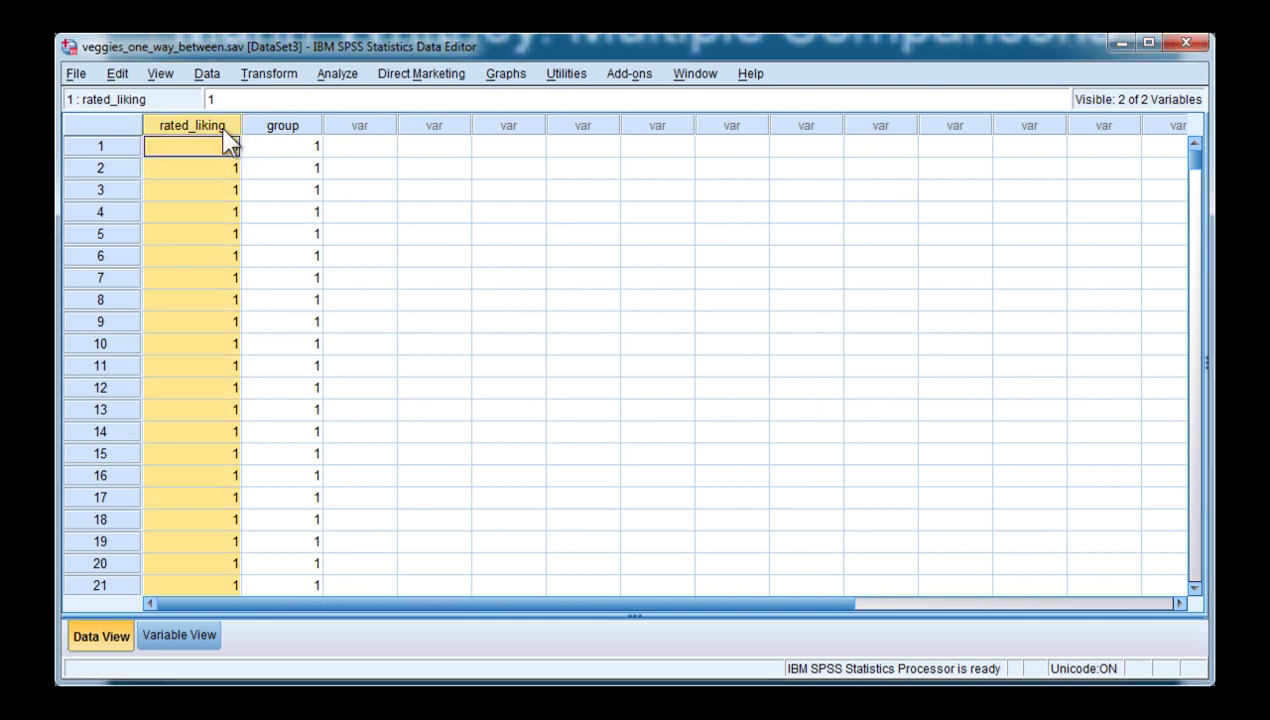
pyautogui.click(195, 146)
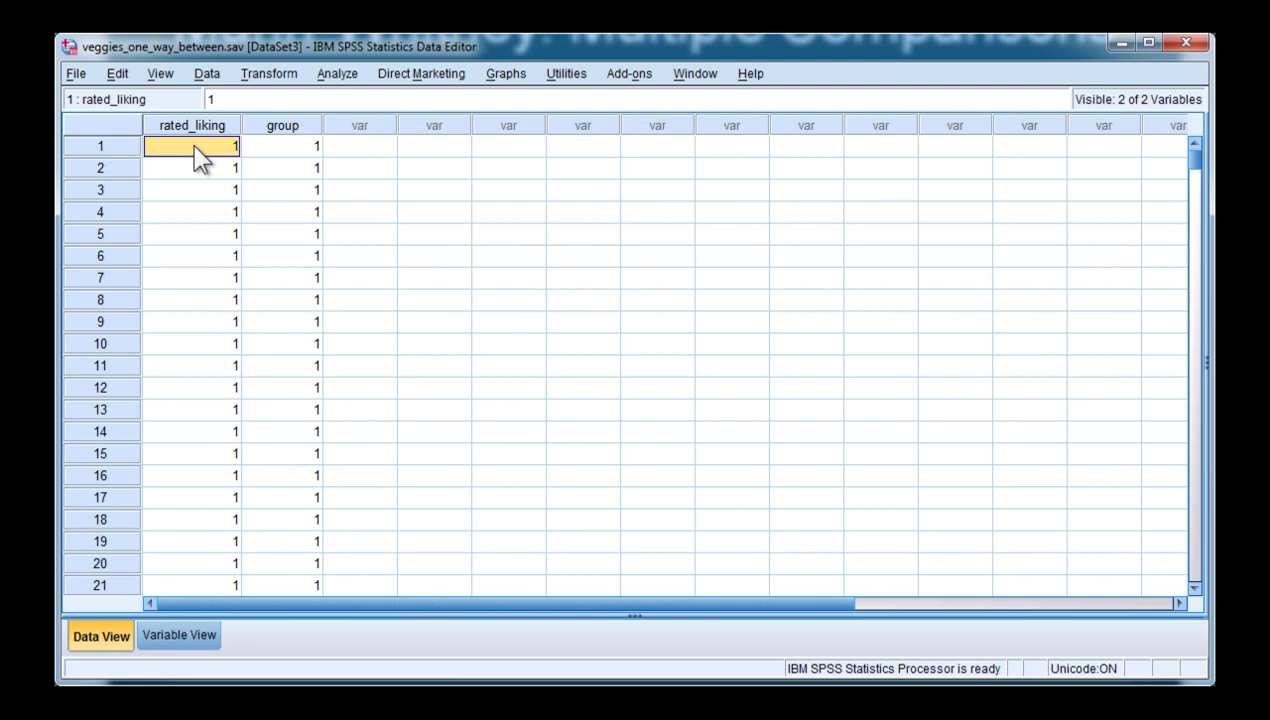
# In Variable View, review rated_liking's value labels: Yucky, Just Okay and Yummy.
pyautogui.click(183, 637)
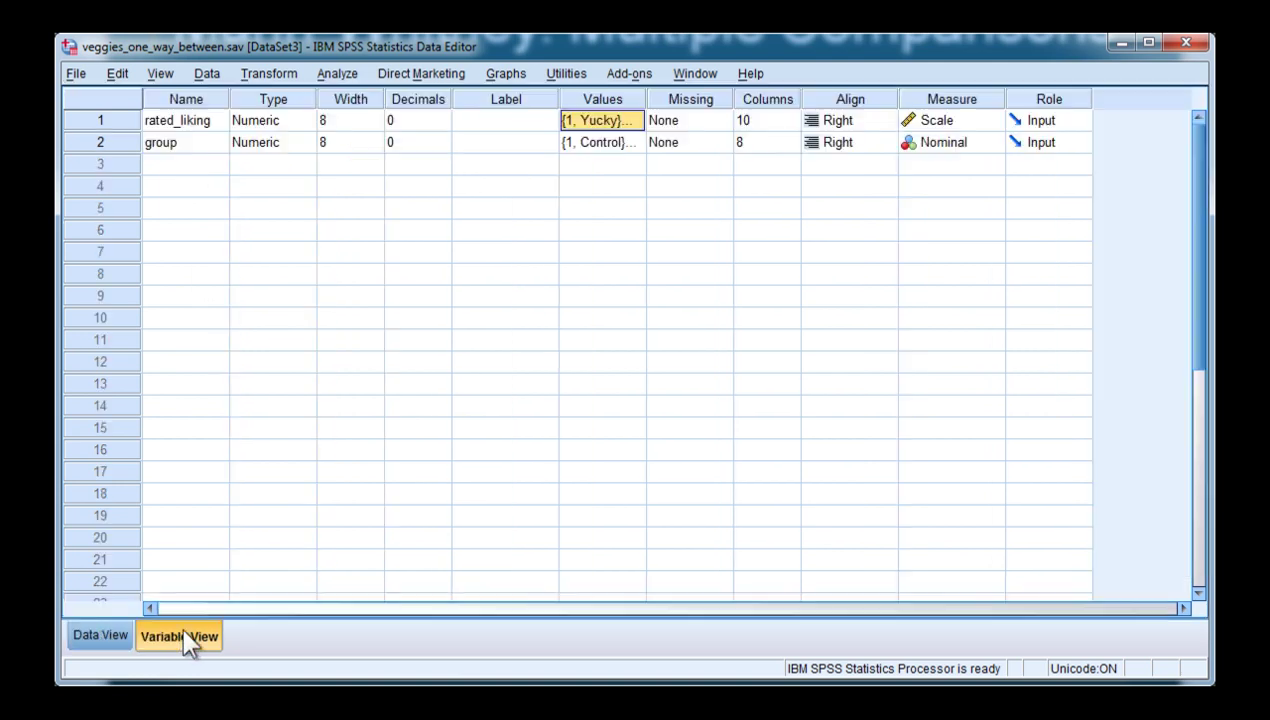
pyautogui.click(634, 121)
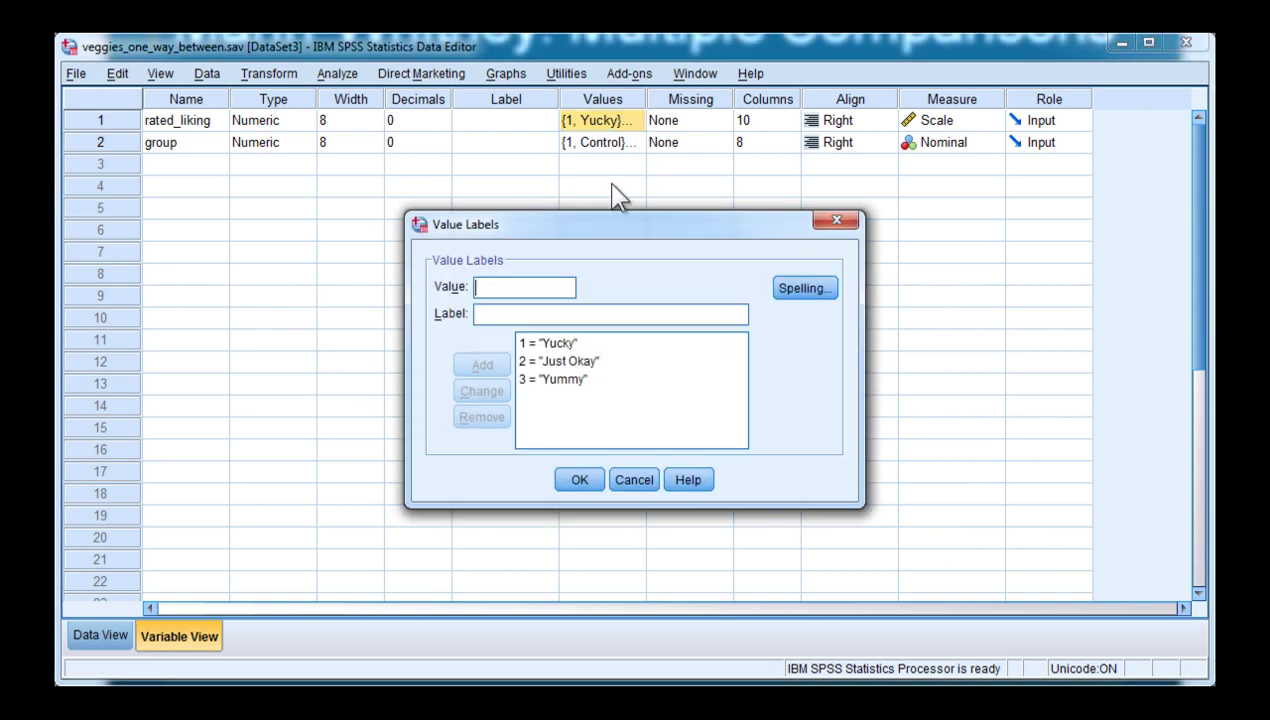
pyautogui.click(576, 379)
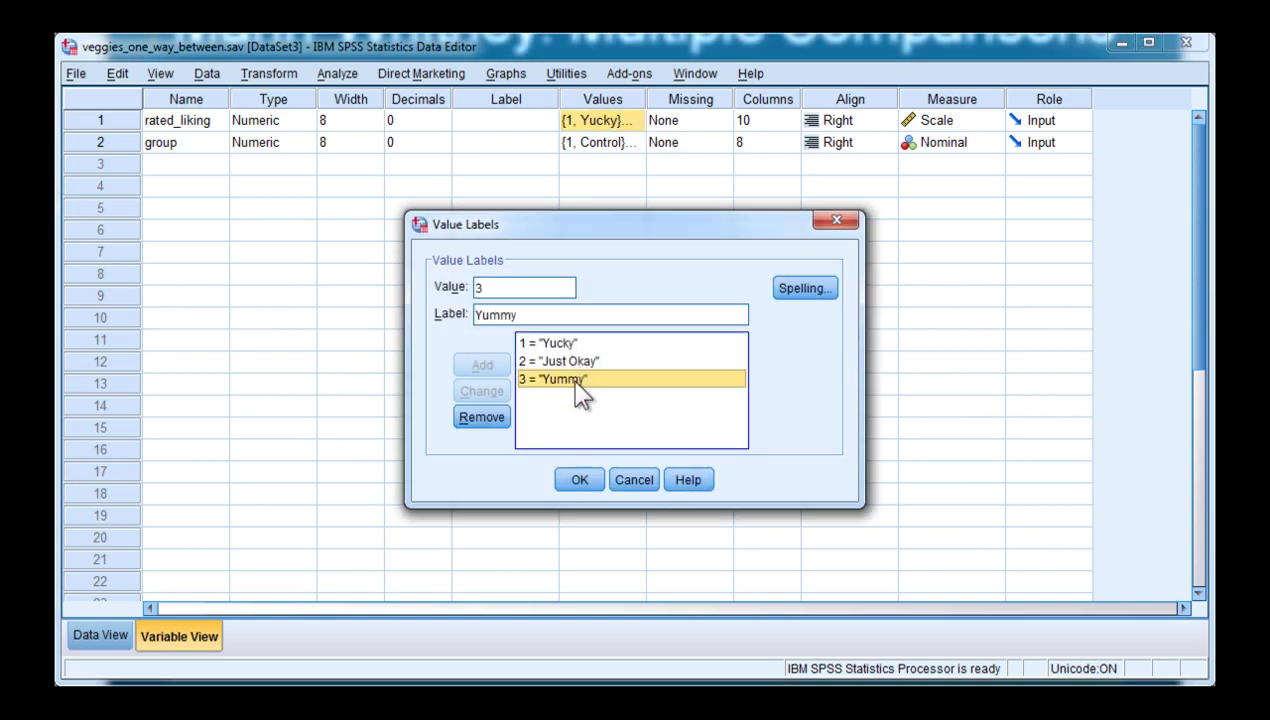
pyautogui.click(574, 362)
pyautogui.click(572, 382)
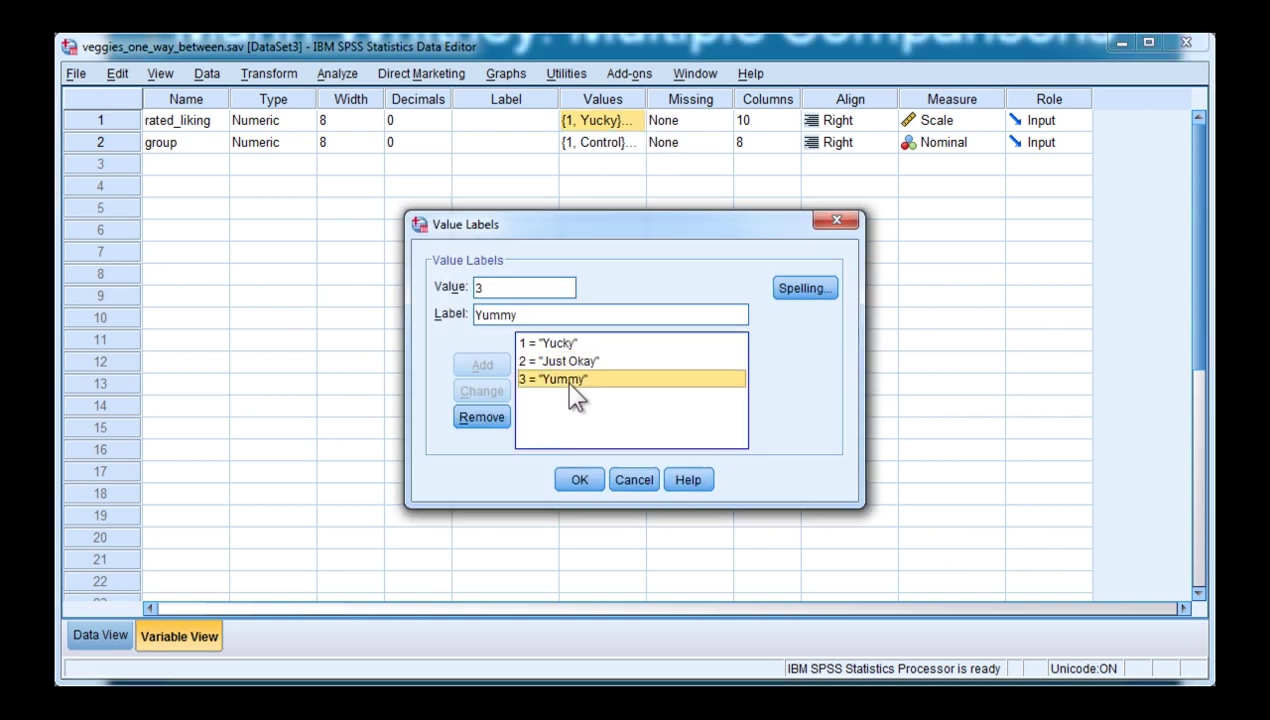
pyautogui.click(836, 220)
# Review group's value labels: Control, Exposure + Tangible, Exposure + Praise and Exposure Only.
pyautogui.doubleClick(627, 142)
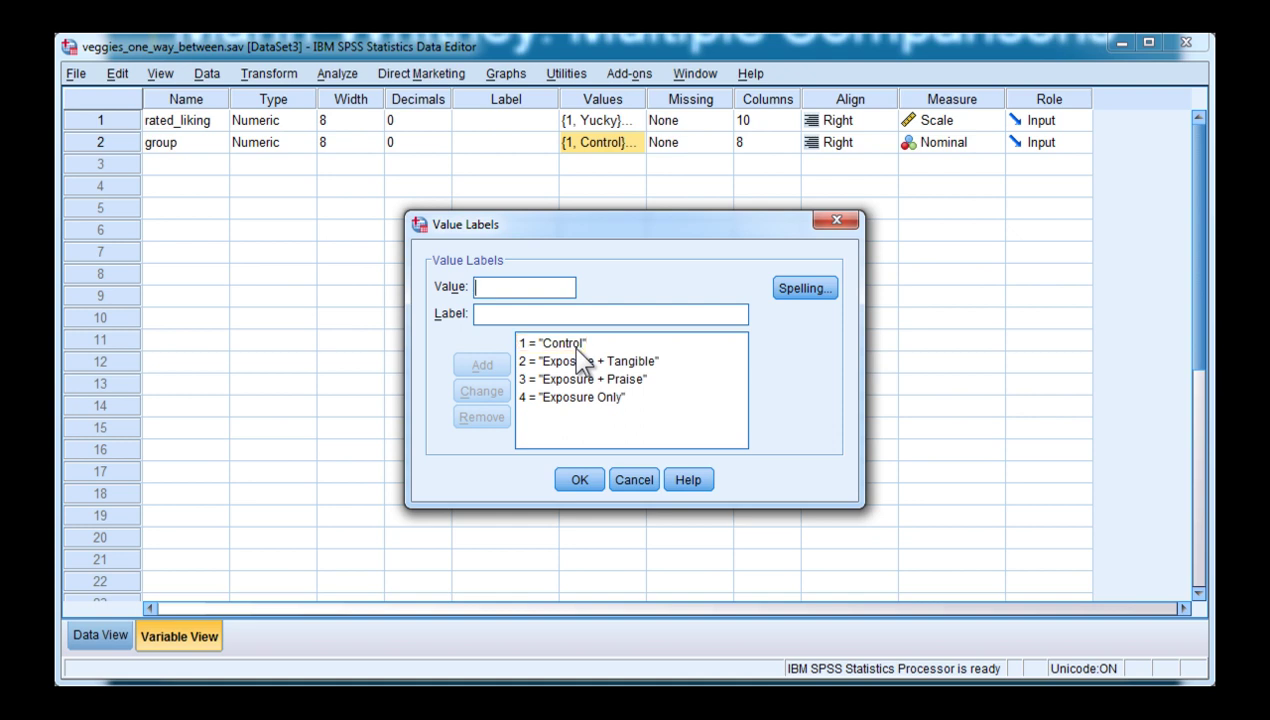
pyautogui.click(592, 362)
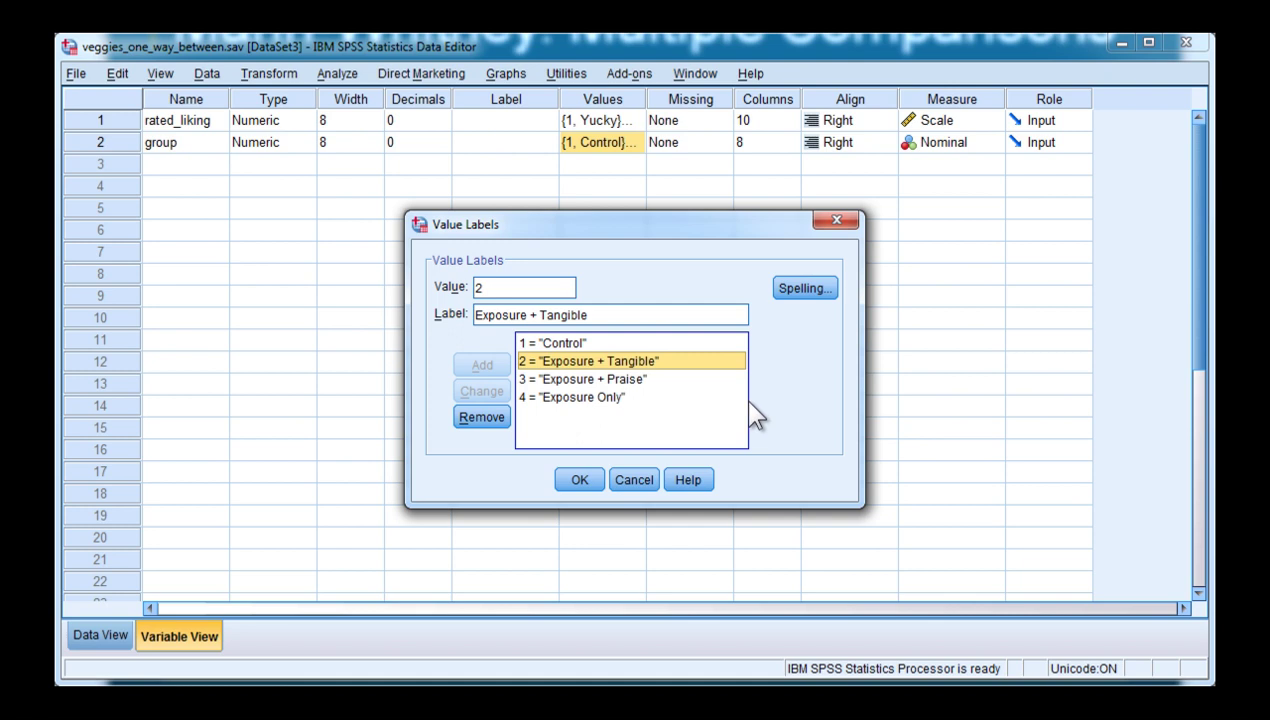
pyautogui.click(624, 380)
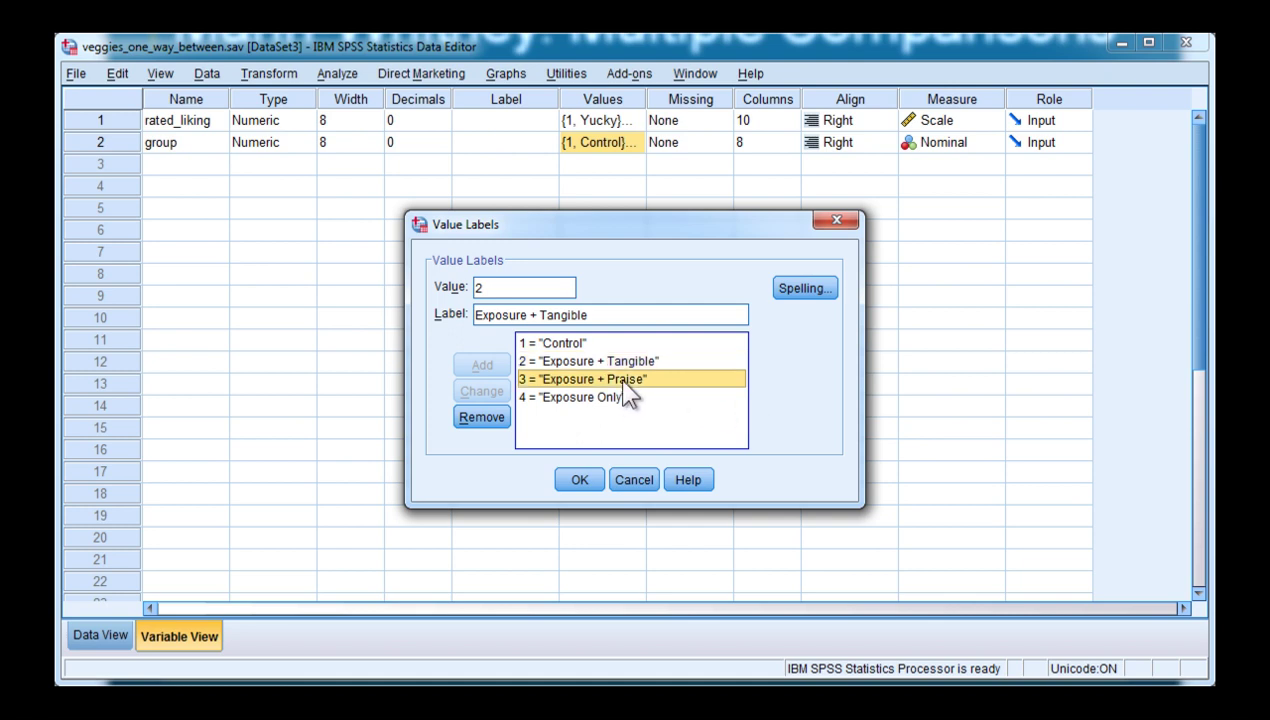
pyautogui.click(553, 399)
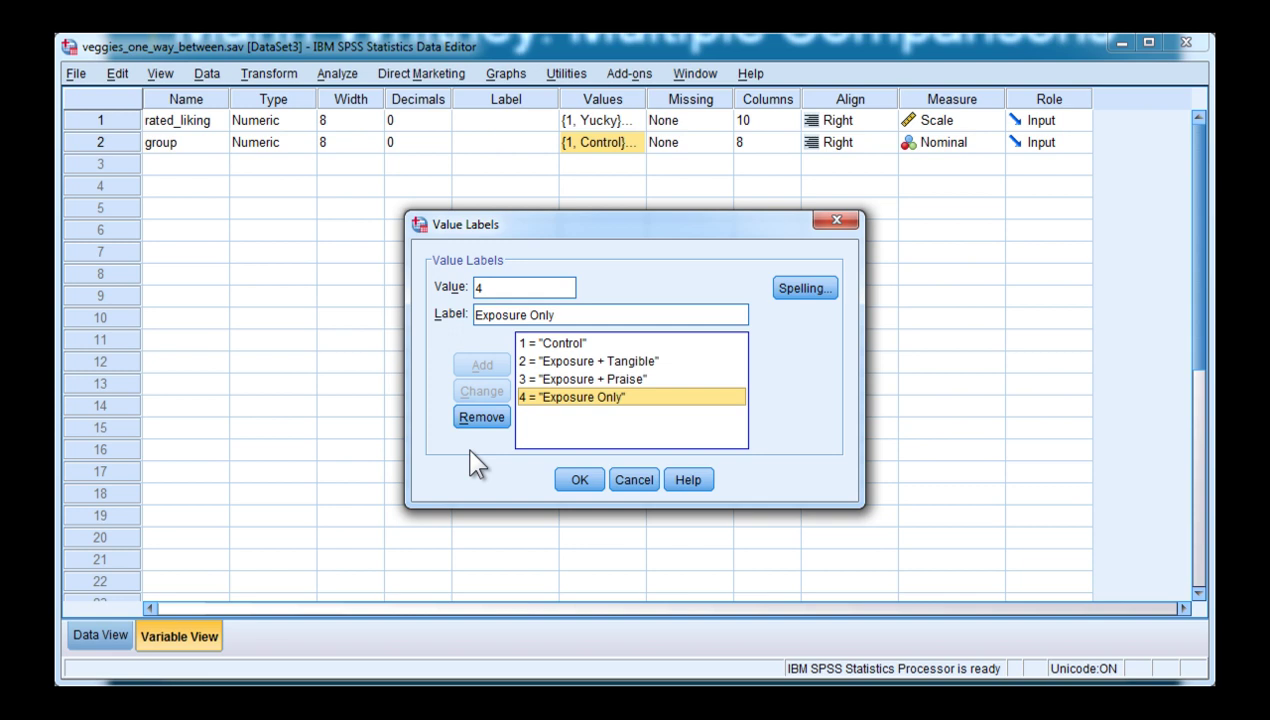
pyautogui.click(579, 480)
# Start a Kruskal-Wallis test with rated_liking as test variable and group as grouping variable.
pyautogui.click(100, 636)
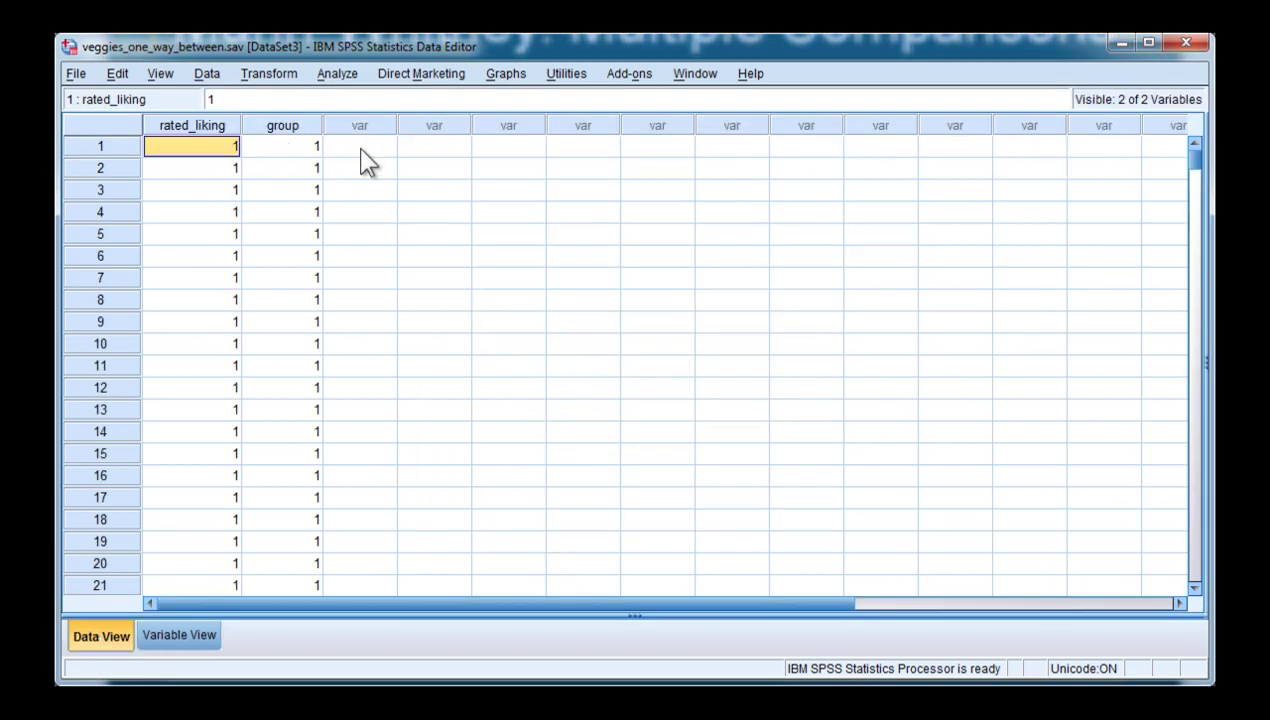
pyautogui.click(339, 78)
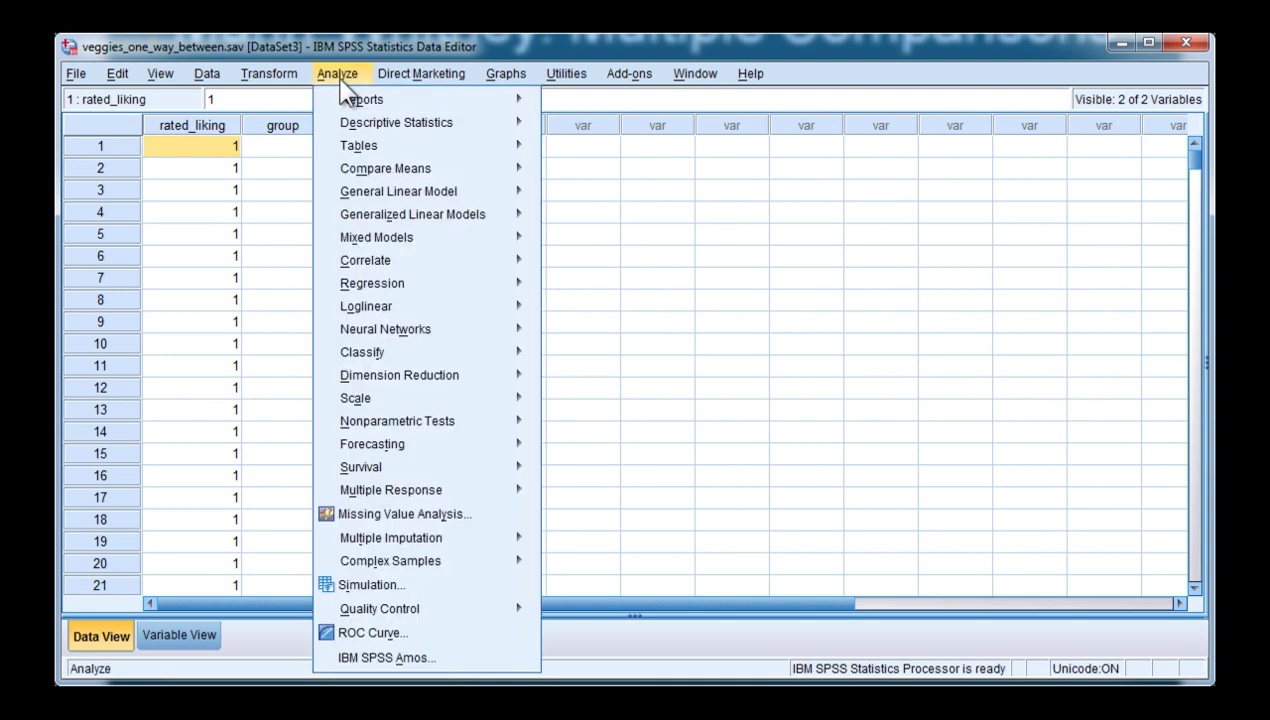
pyautogui.moveTo(478, 436)
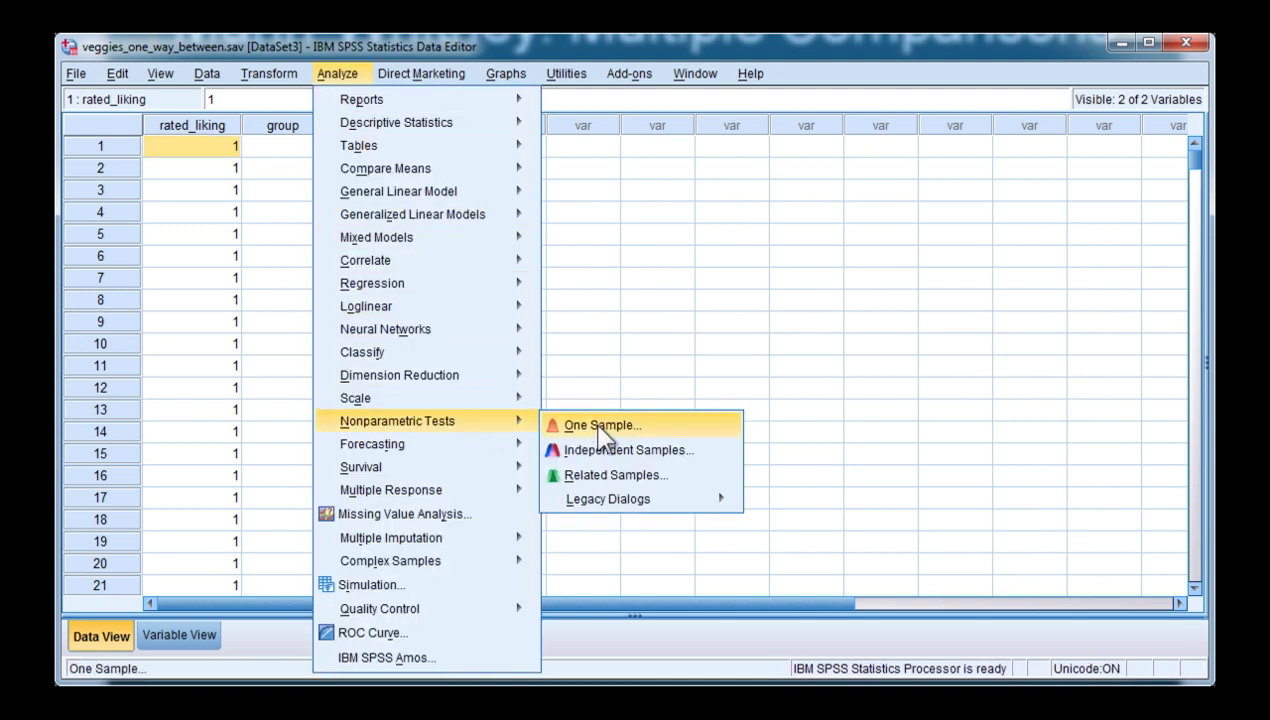
pyautogui.moveTo(680, 498)
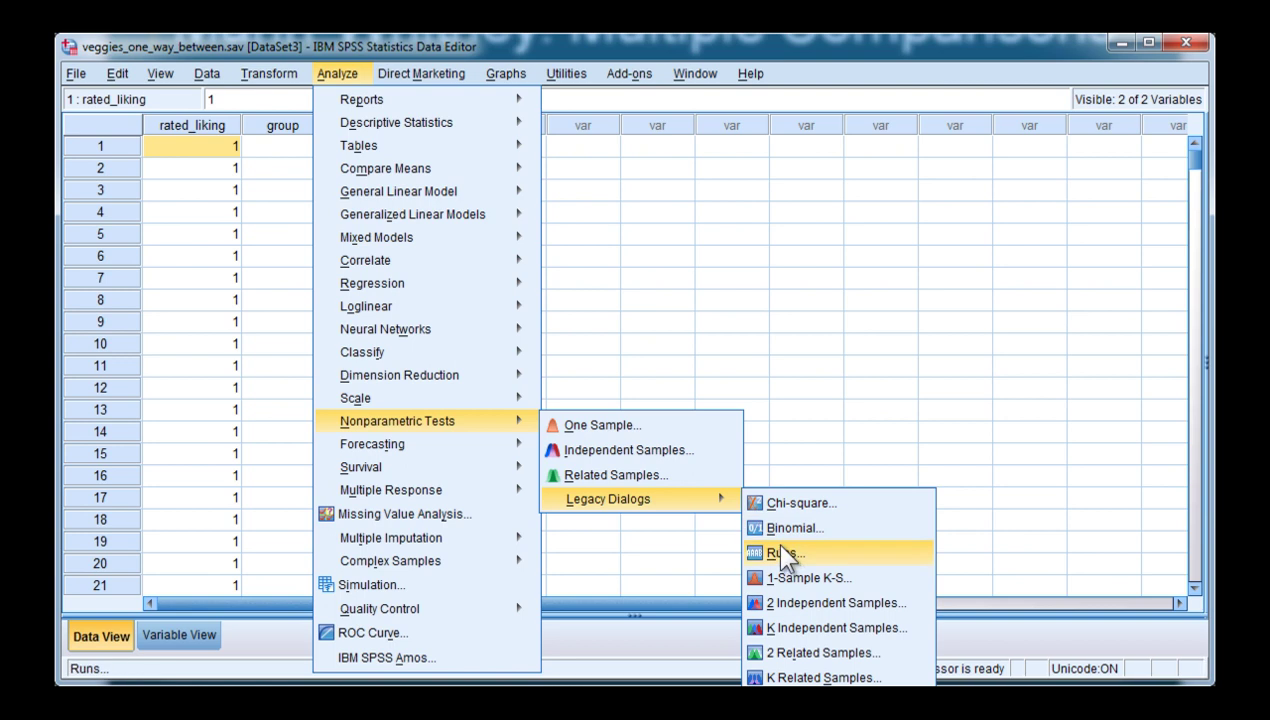
pyautogui.click(803, 630)
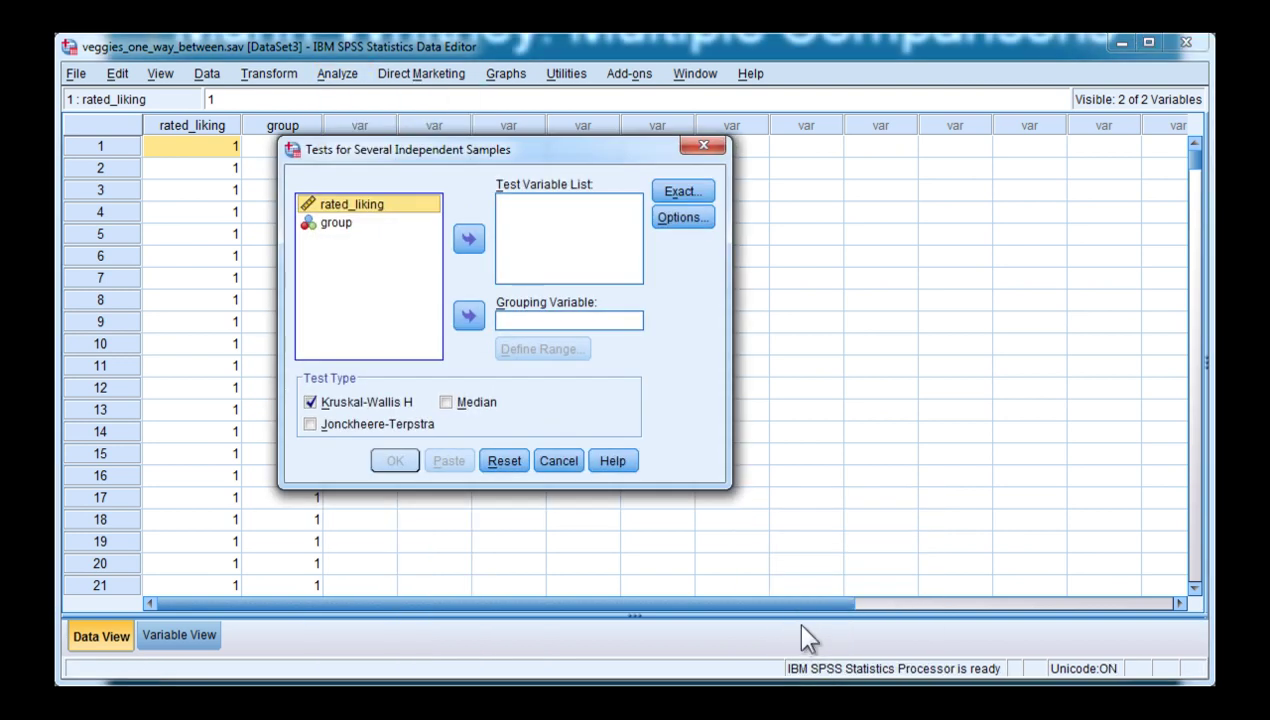
pyautogui.click(469, 240)
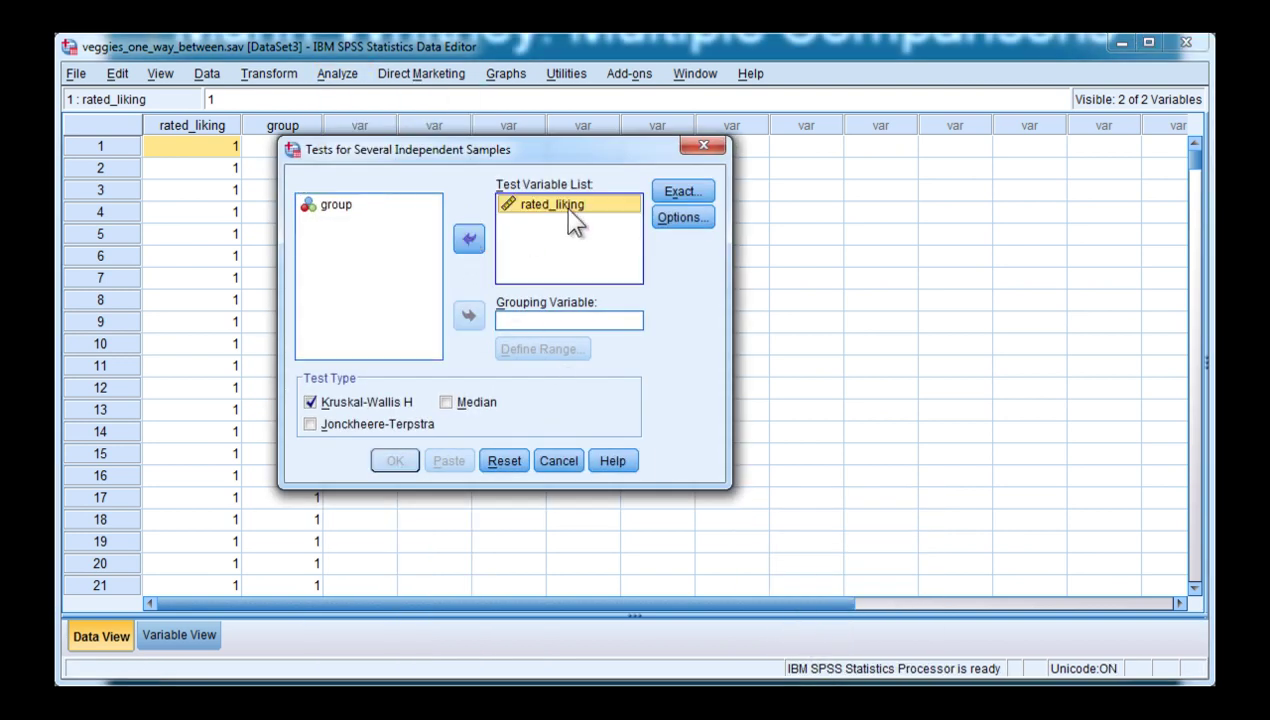
pyautogui.click(338, 210)
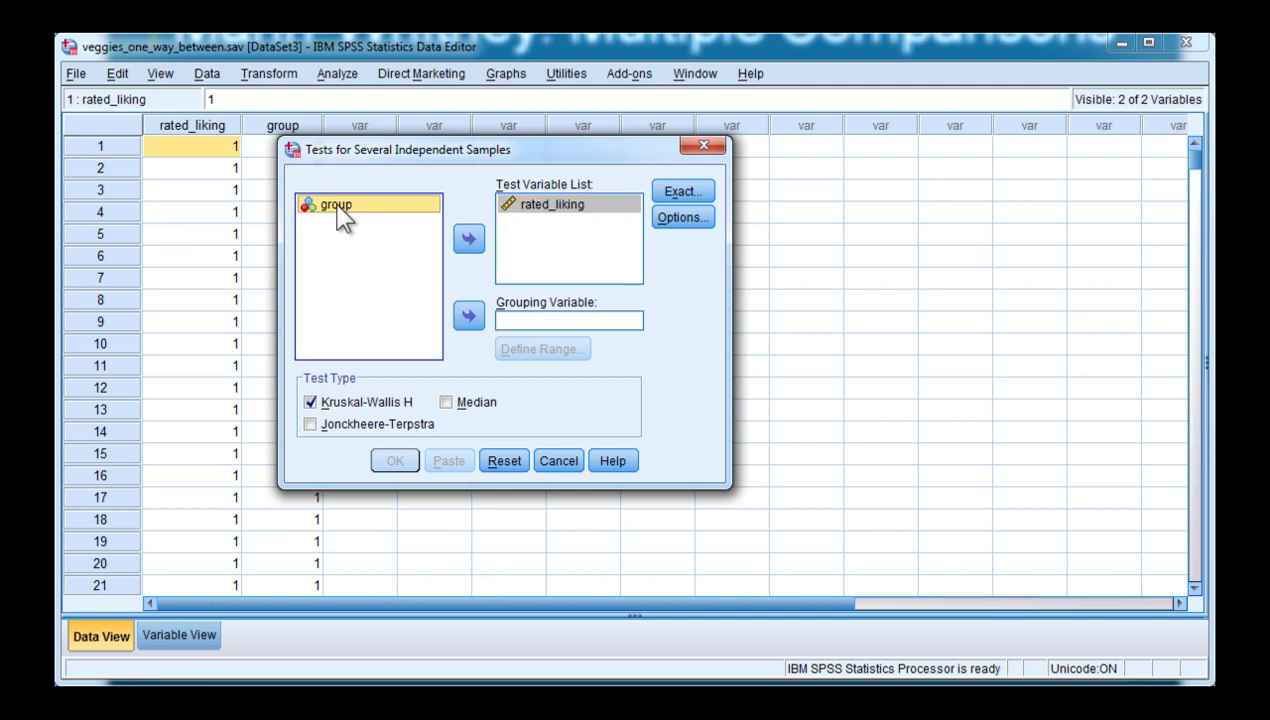
pyautogui.click(469, 318)
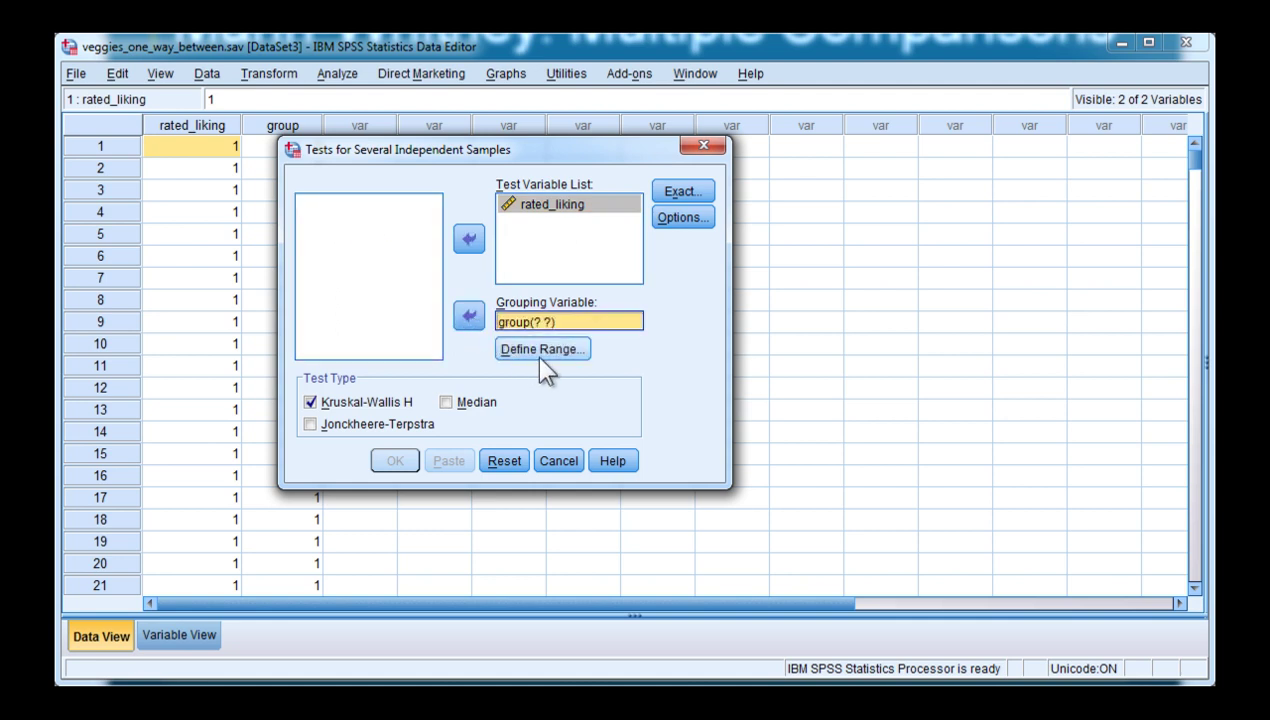
pyautogui.moveTo(416, 150); pyautogui.dragTo(534, 151)
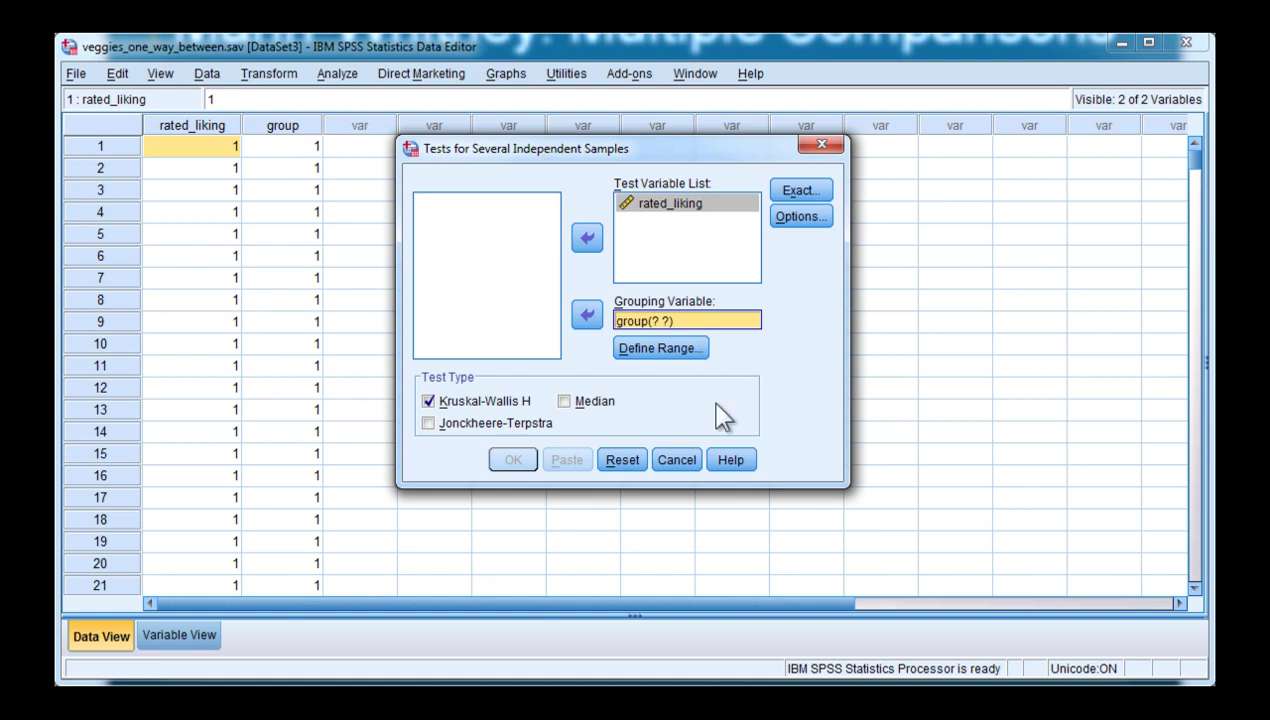
# Define the group range as Minimum 1 and Maximum 4, giving group(1 4).
pyautogui.click(660, 349)
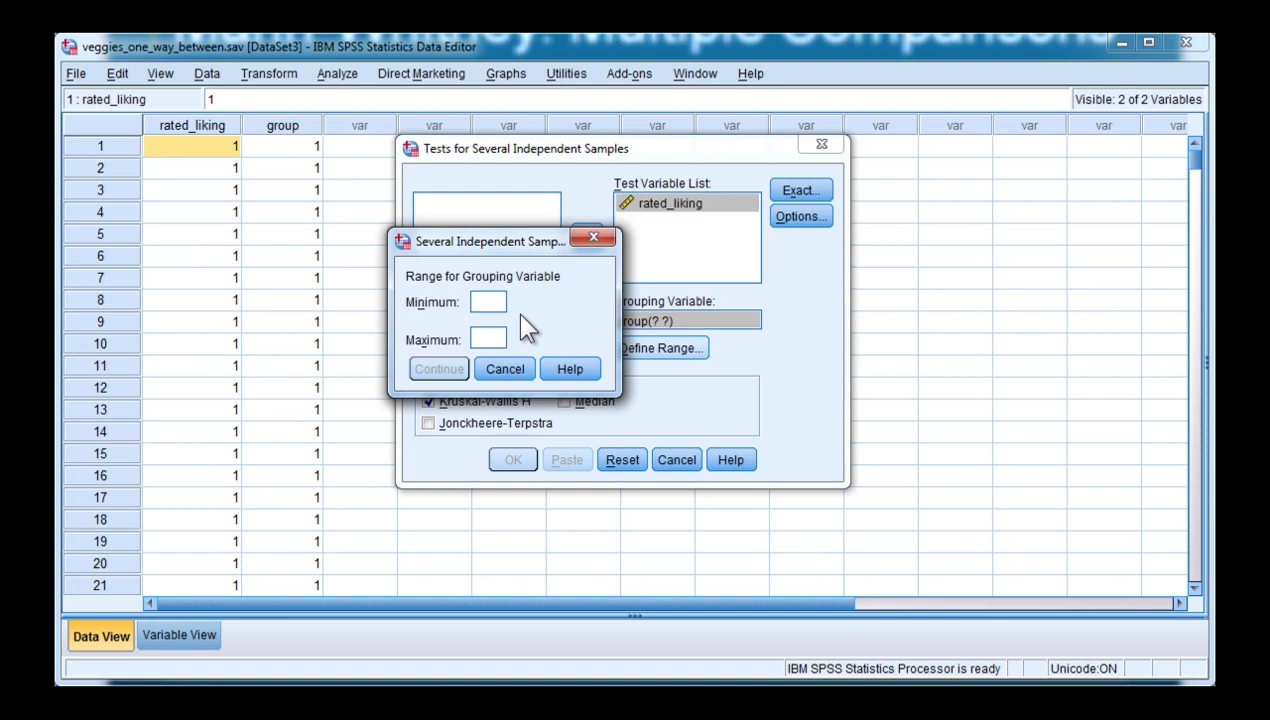
pyautogui.write('1')
pyautogui.click(494, 342)
pyautogui.write('4')
pyautogui.click(452, 370)
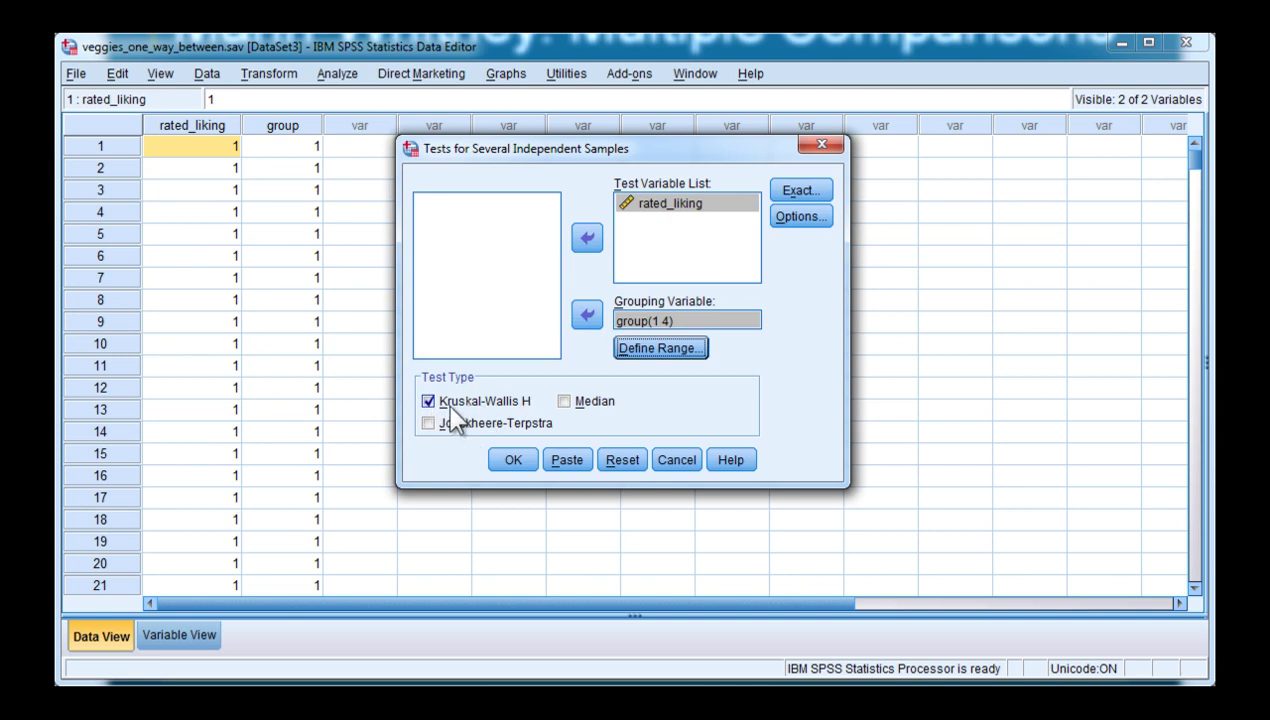
# Run the Kruskal-Wallis test and widen the Ranks table's group column so names fit.
pyautogui.click(513, 460)
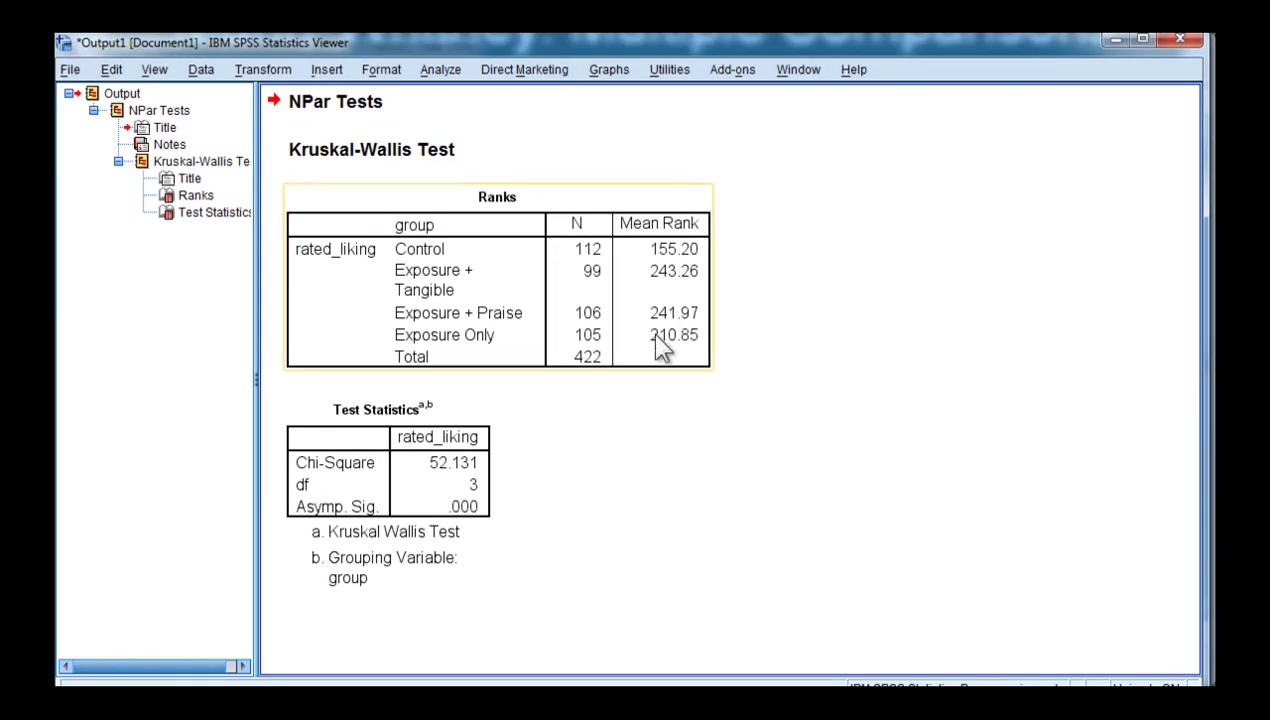
pyautogui.click(646, 332)
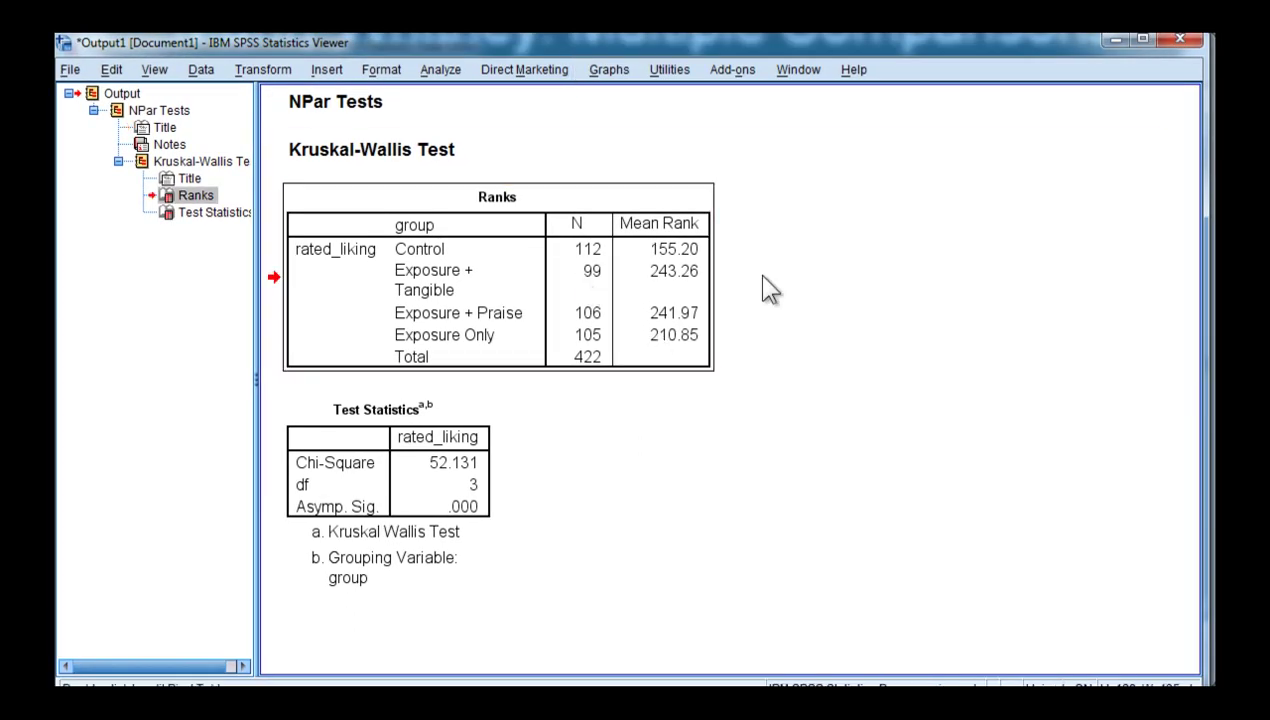
pyautogui.doubleClick(503, 266)
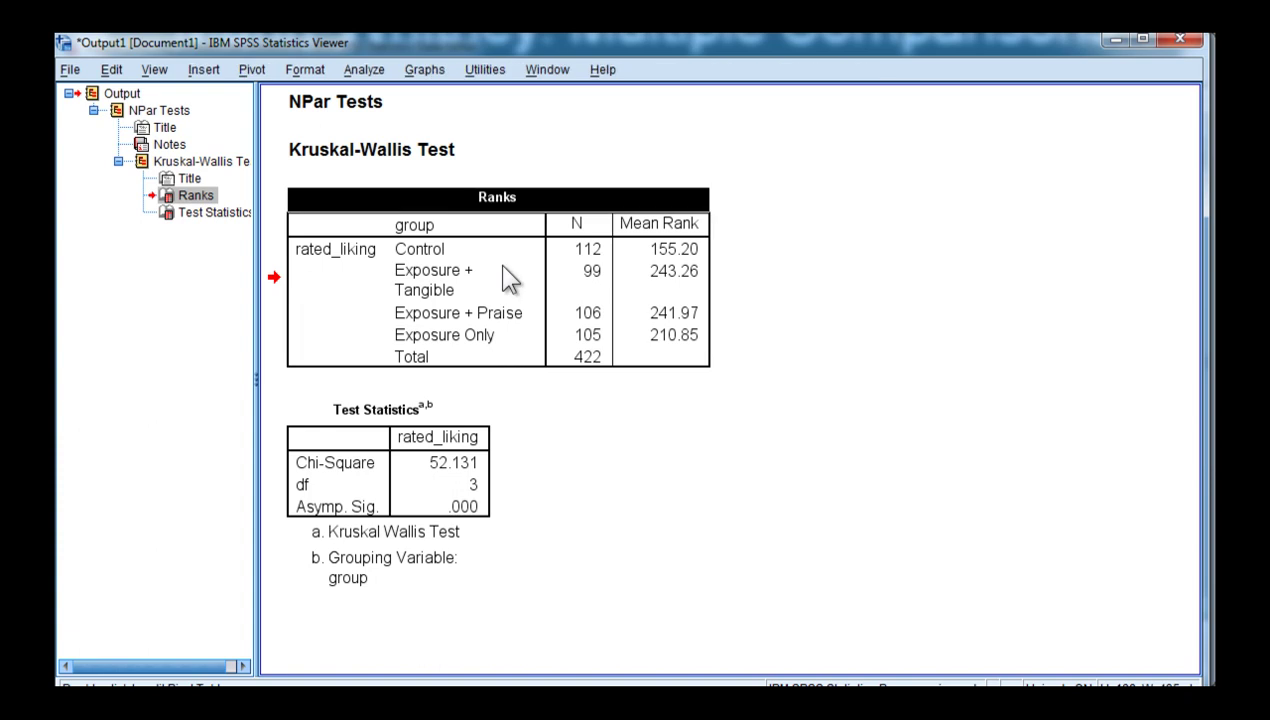
pyautogui.moveTo(546, 248); pyautogui.dragTo(576, 216)
pyautogui.click(822, 317)
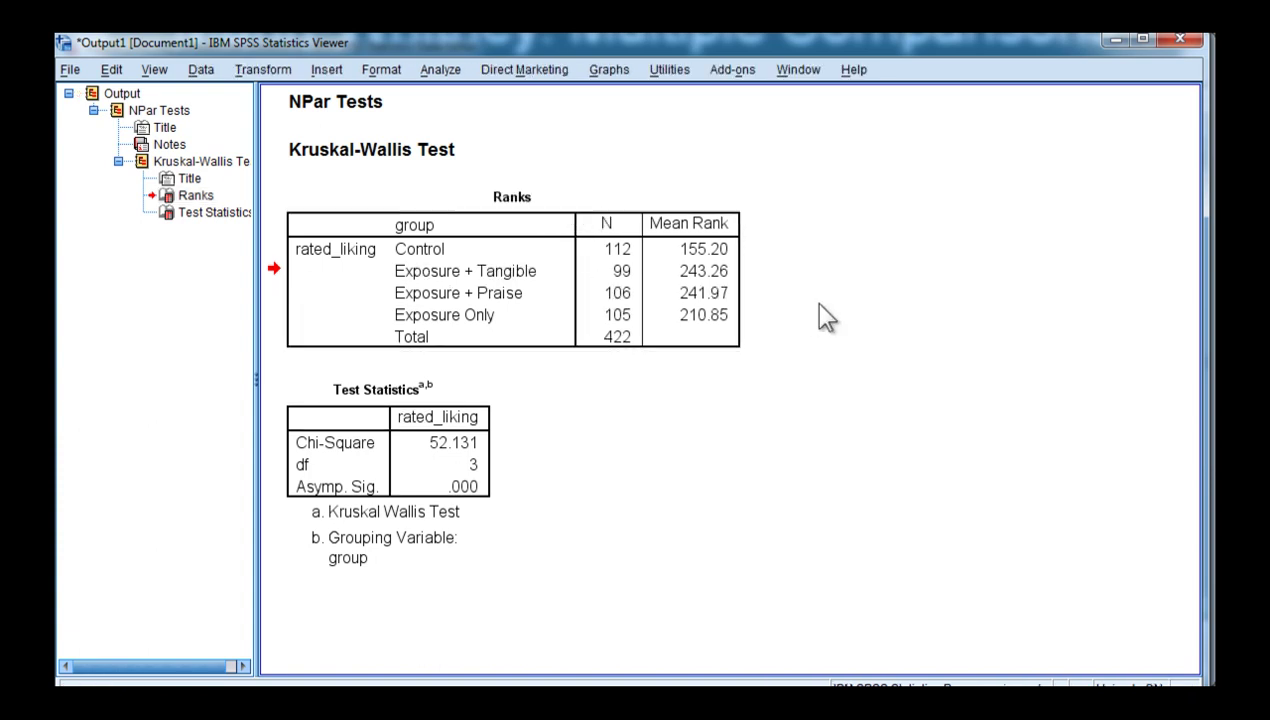
# Look over the output, check the rated_liking column in the data grid, then return to the results.
pyautogui.click(396, 308)
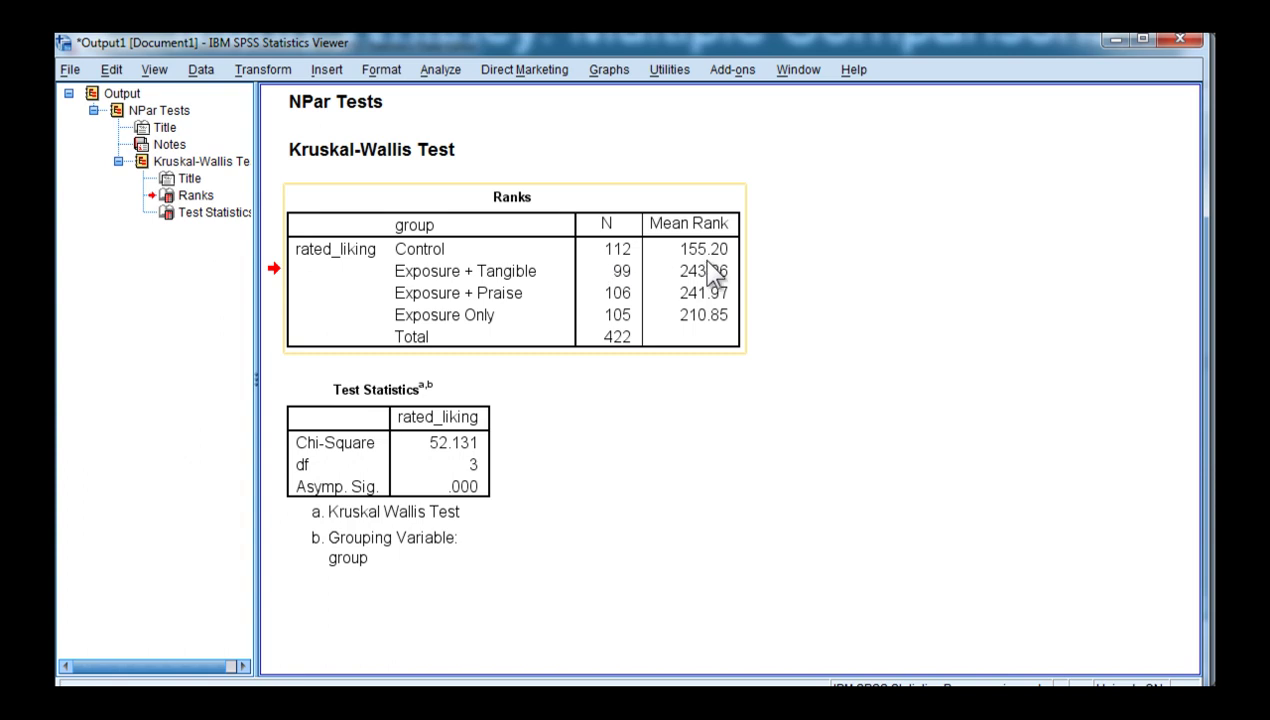
pyautogui.click(884, 273)
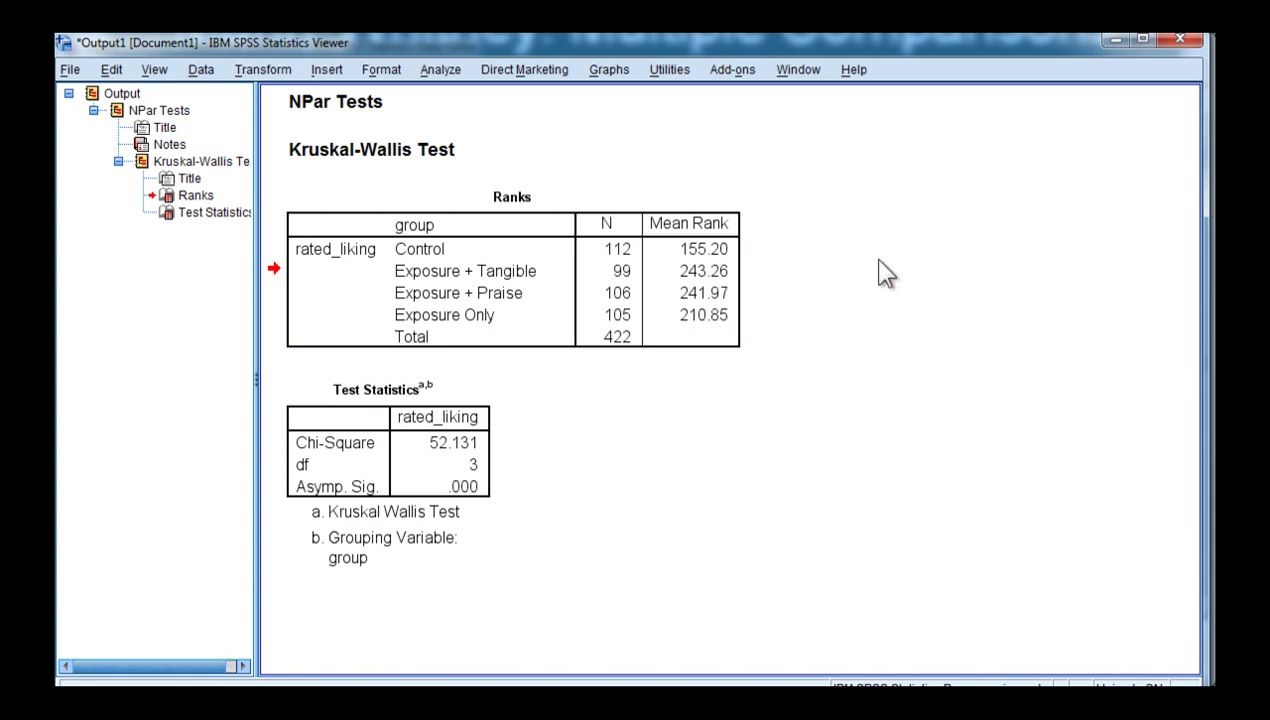
pyautogui.click(705, 322)
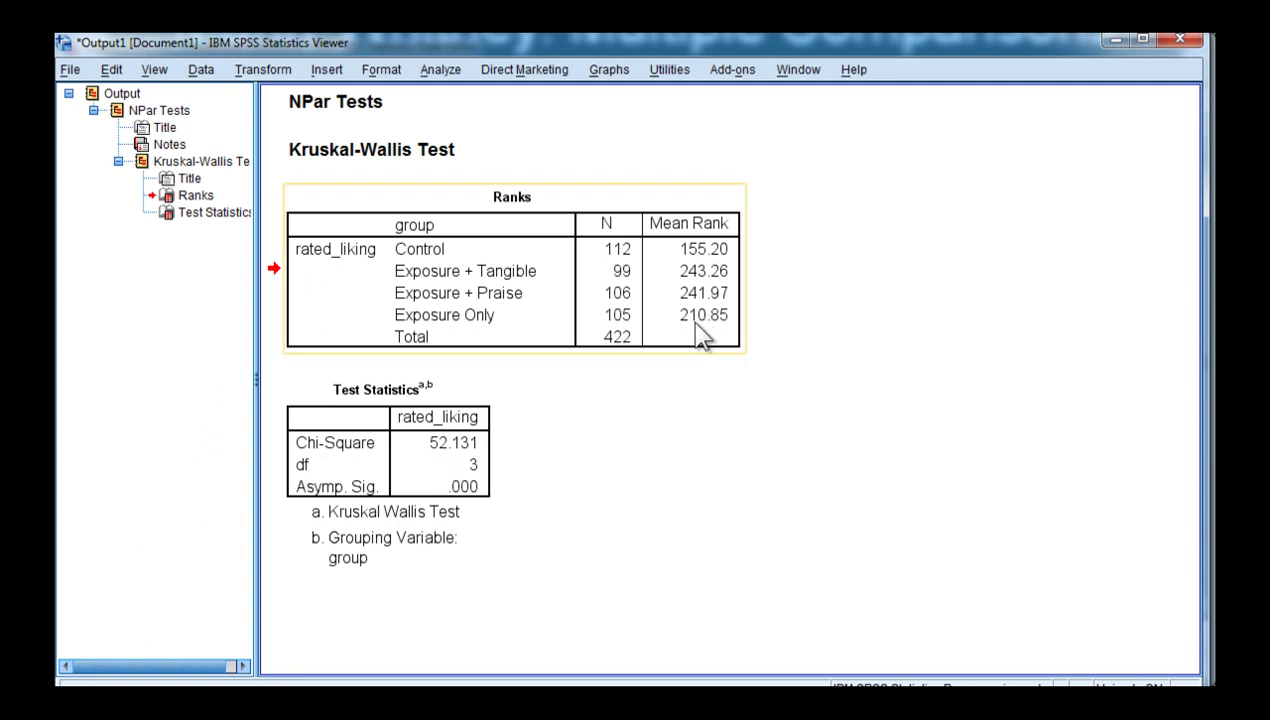
pyautogui.click(876, 326)
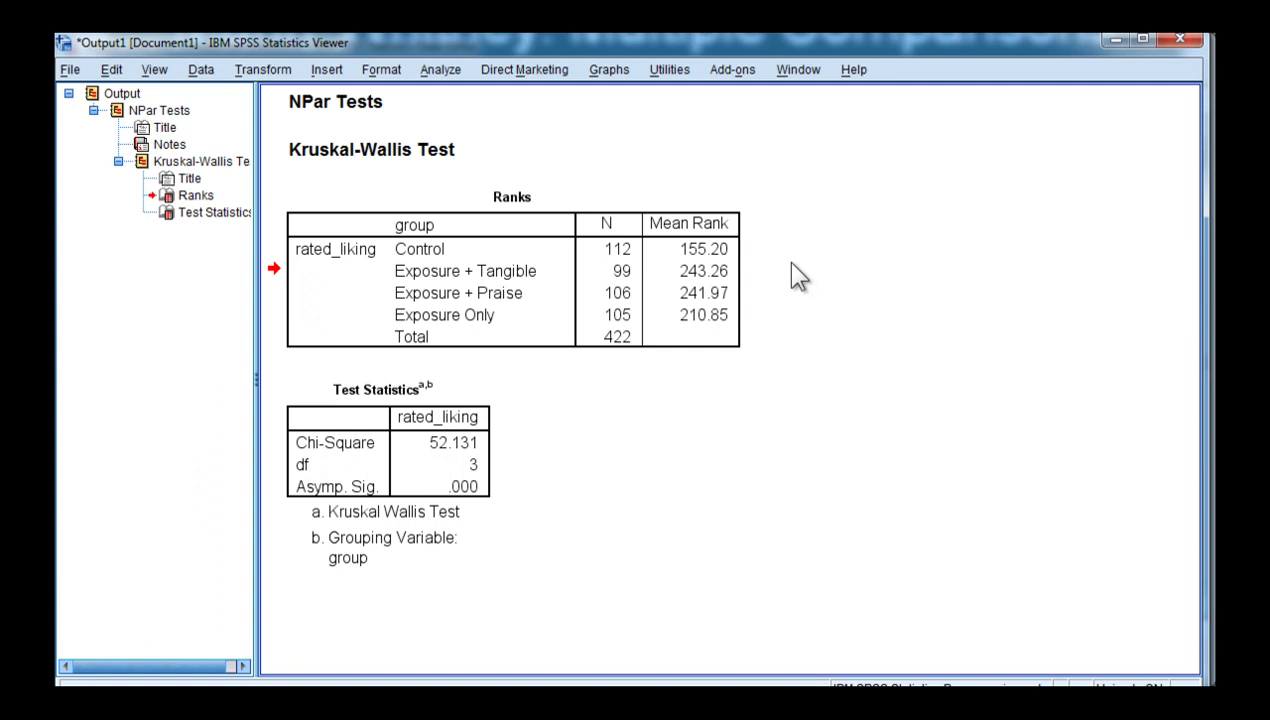
pyautogui.click(700, 295)
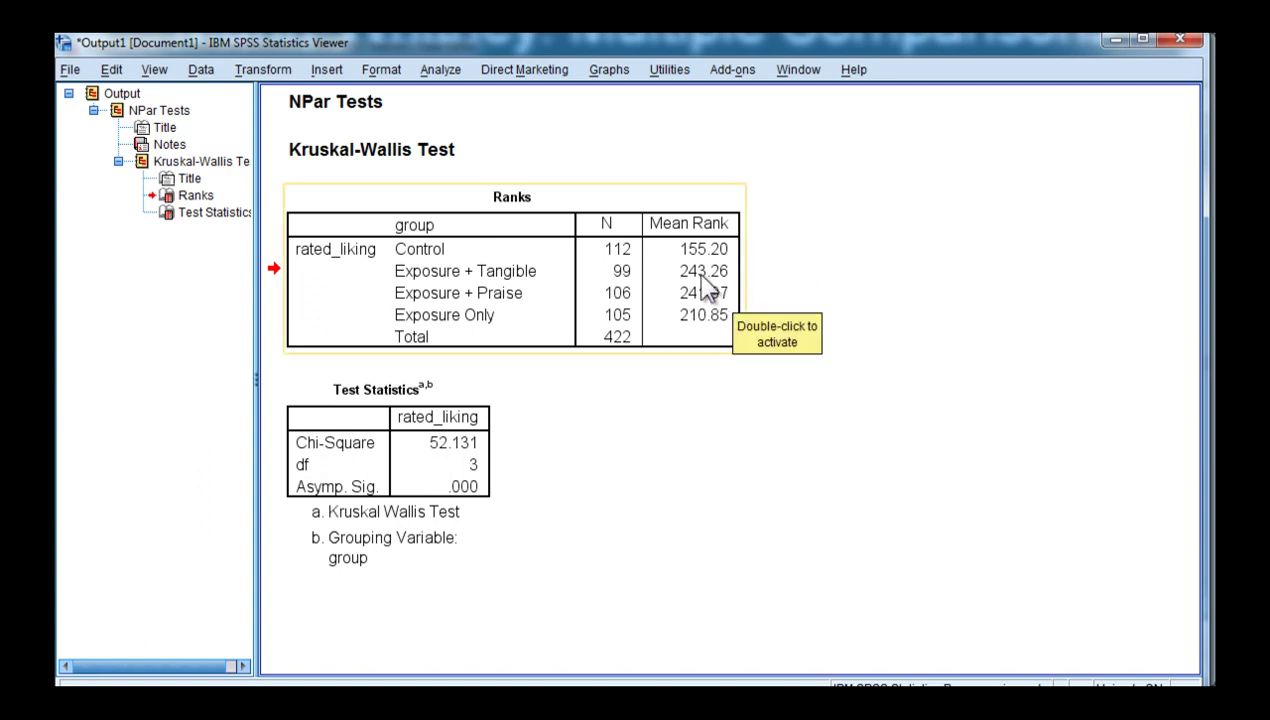
pyautogui.click(786, 270)
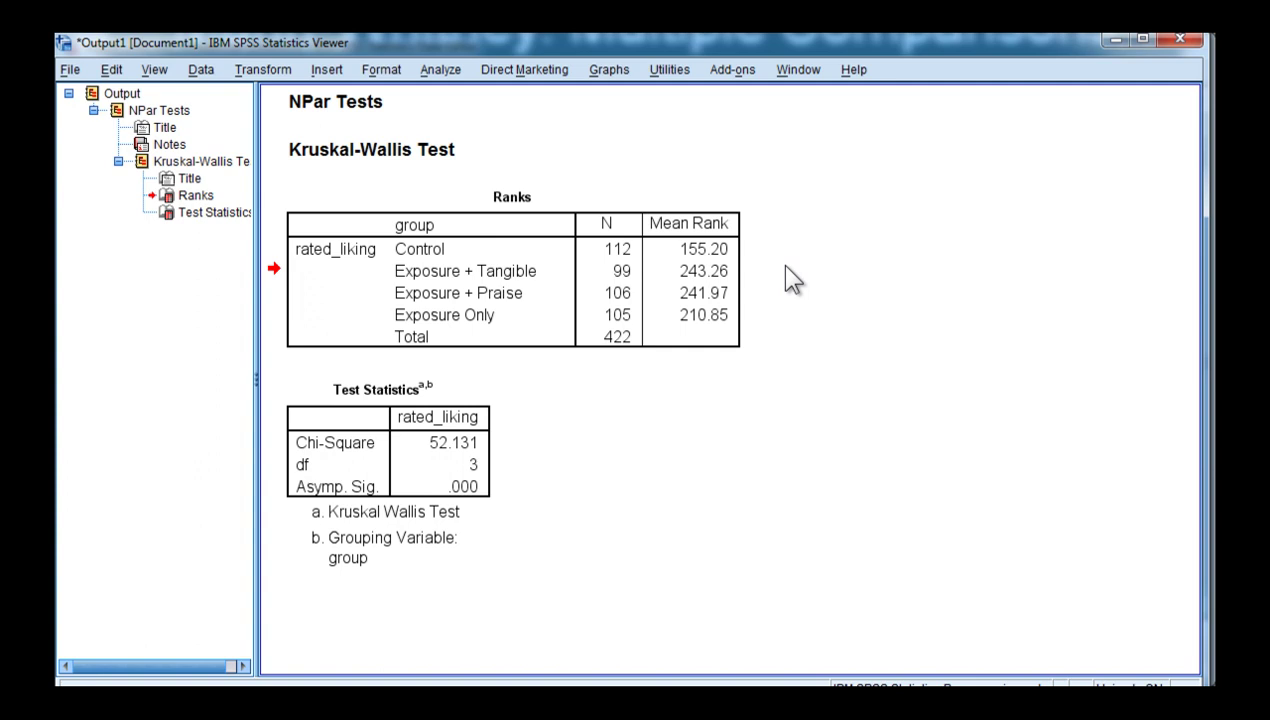
pyautogui.click(1115, 40)
pyautogui.click(195, 128)
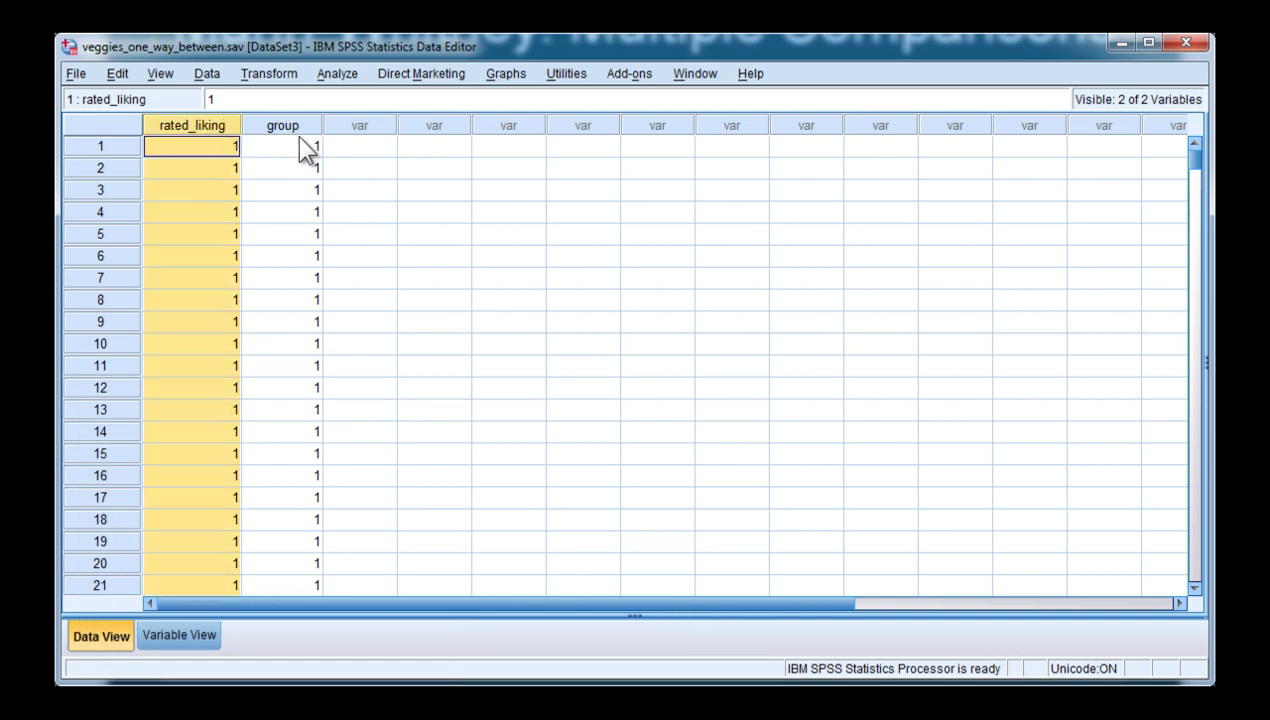
pyautogui.click(225, 683)
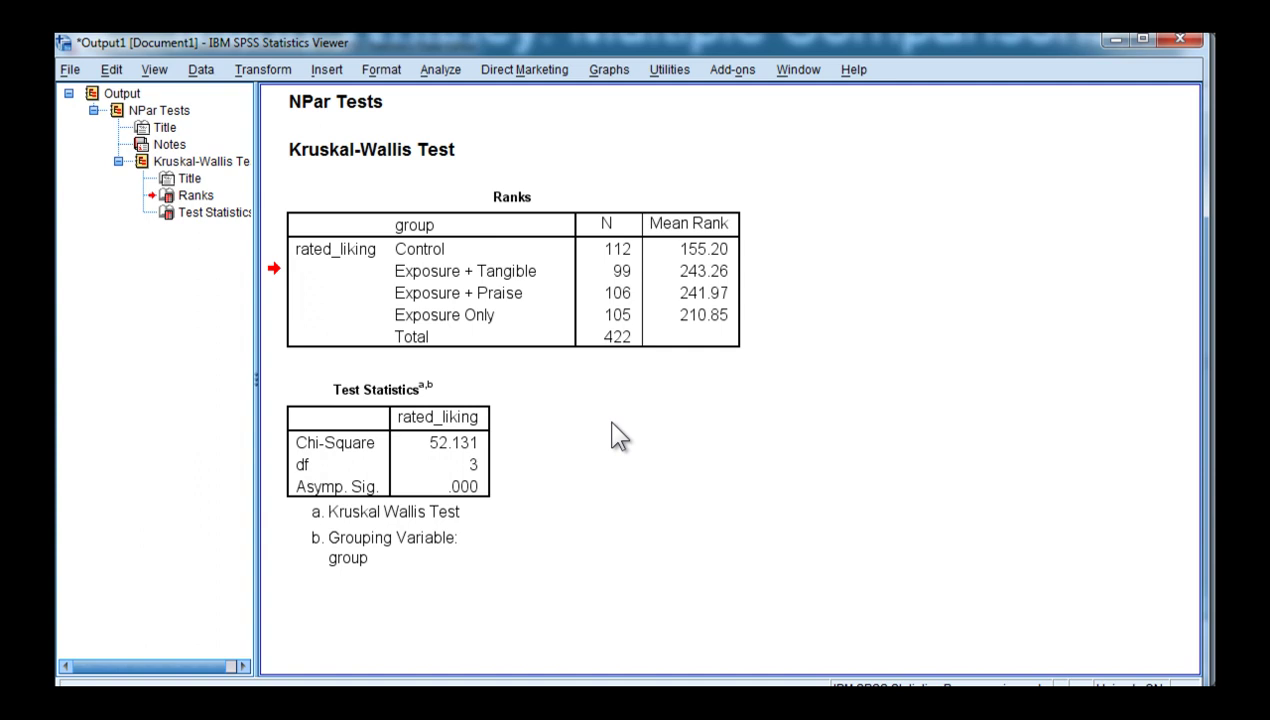
# Select the Test Statistics table showing the chi-square of 52.131.
pyautogui.click(712, 265)
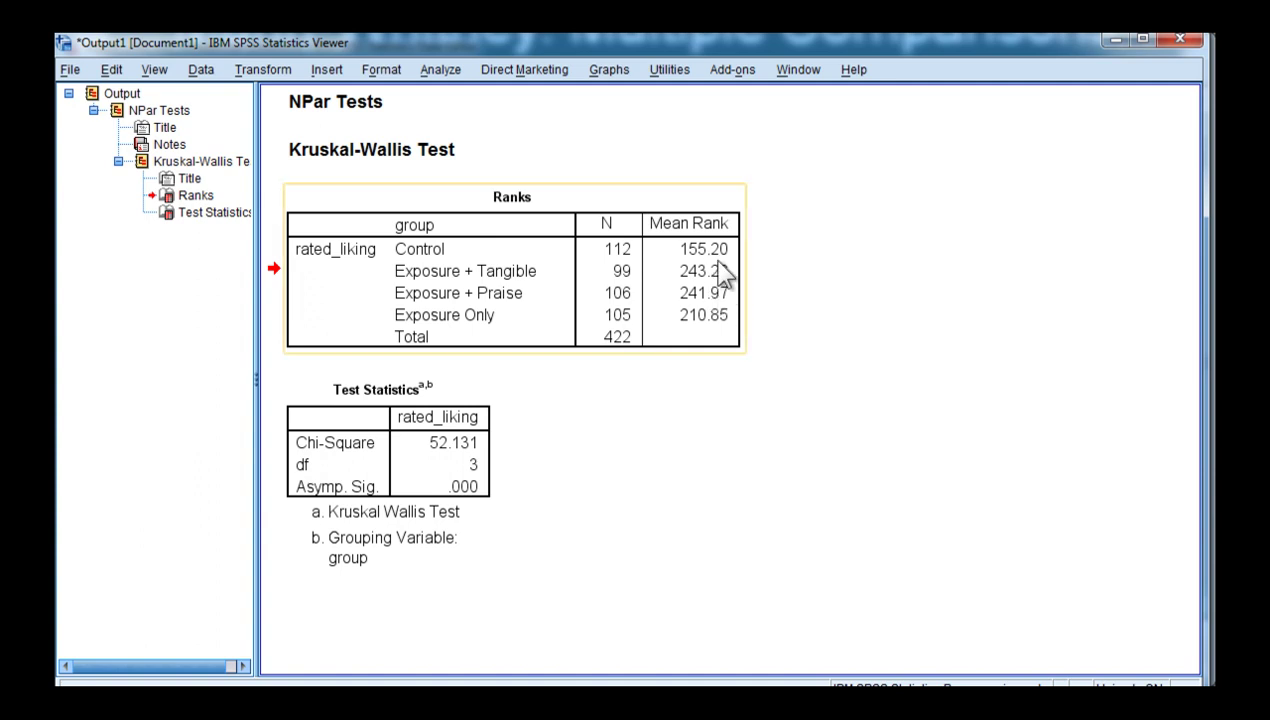
pyautogui.click(430, 445)
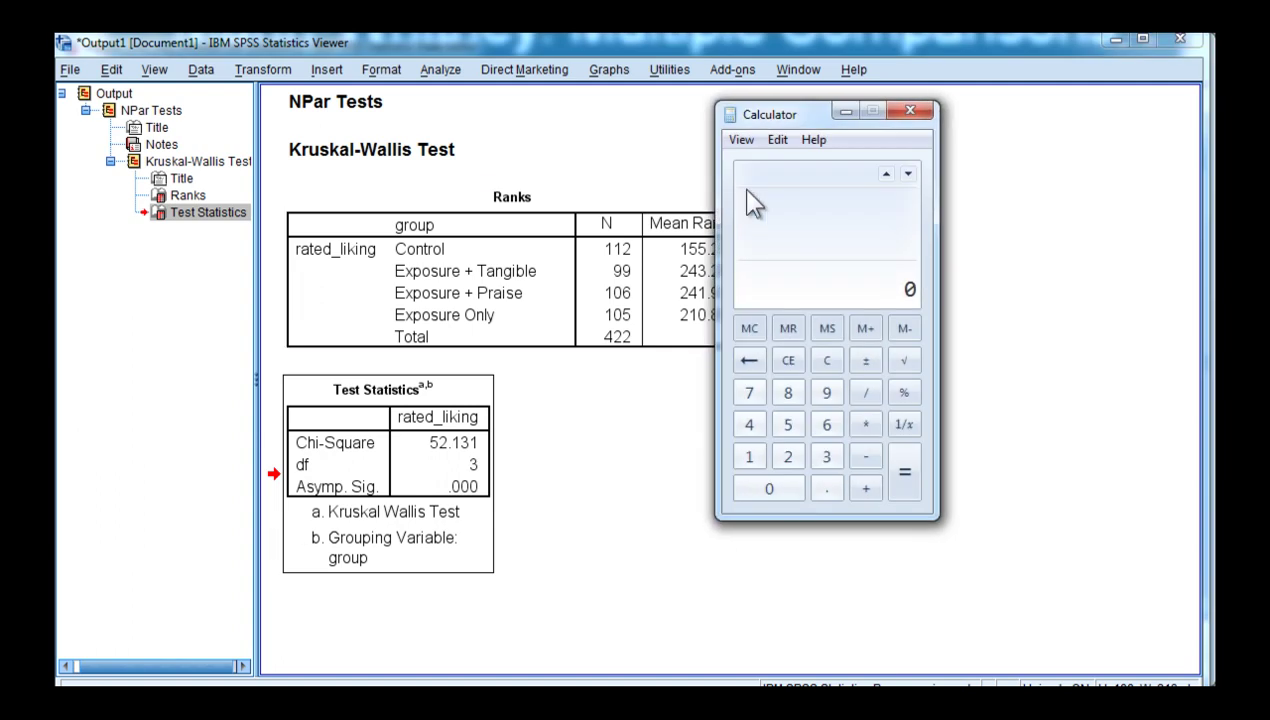
# Compute 52.131 / 421 in Calculator, giving an effect size of 0.1238.
pyautogui.moveTo(778, 117); pyautogui.dragTo(875, 136)
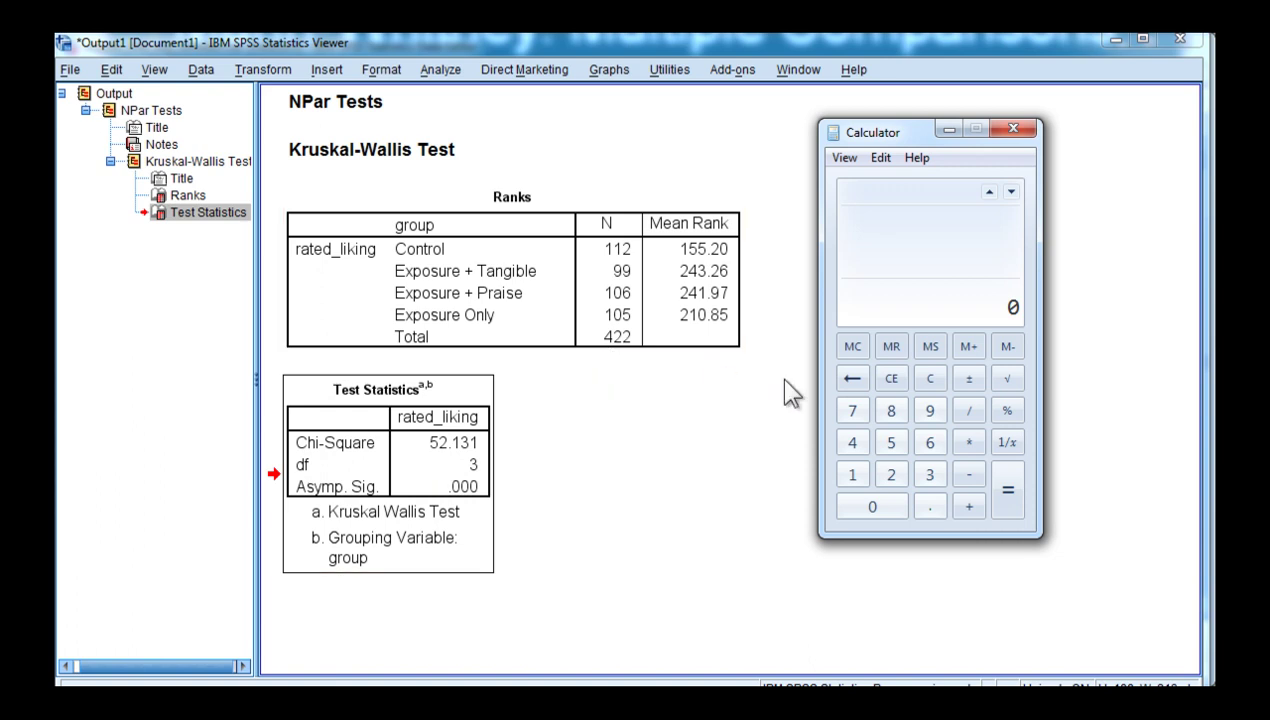
pyautogui.write('52.131 / ')
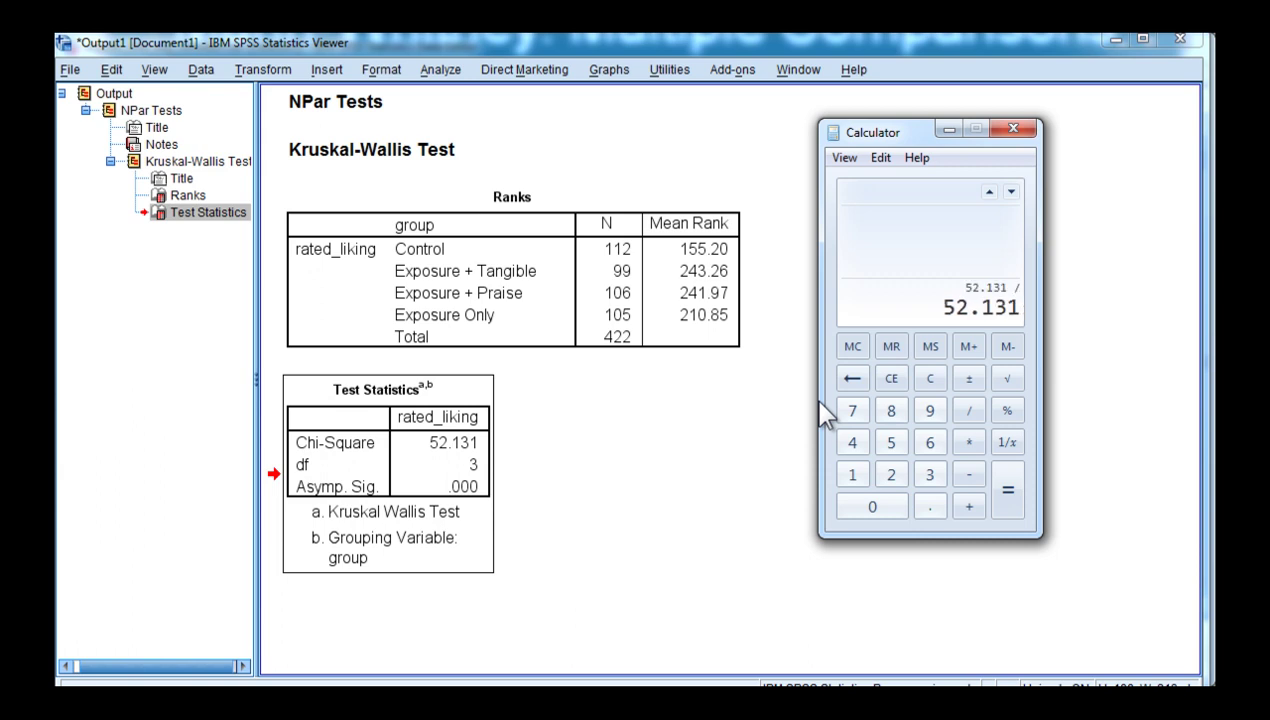
pyautogui.write('421')
pyautogui.press('Return')
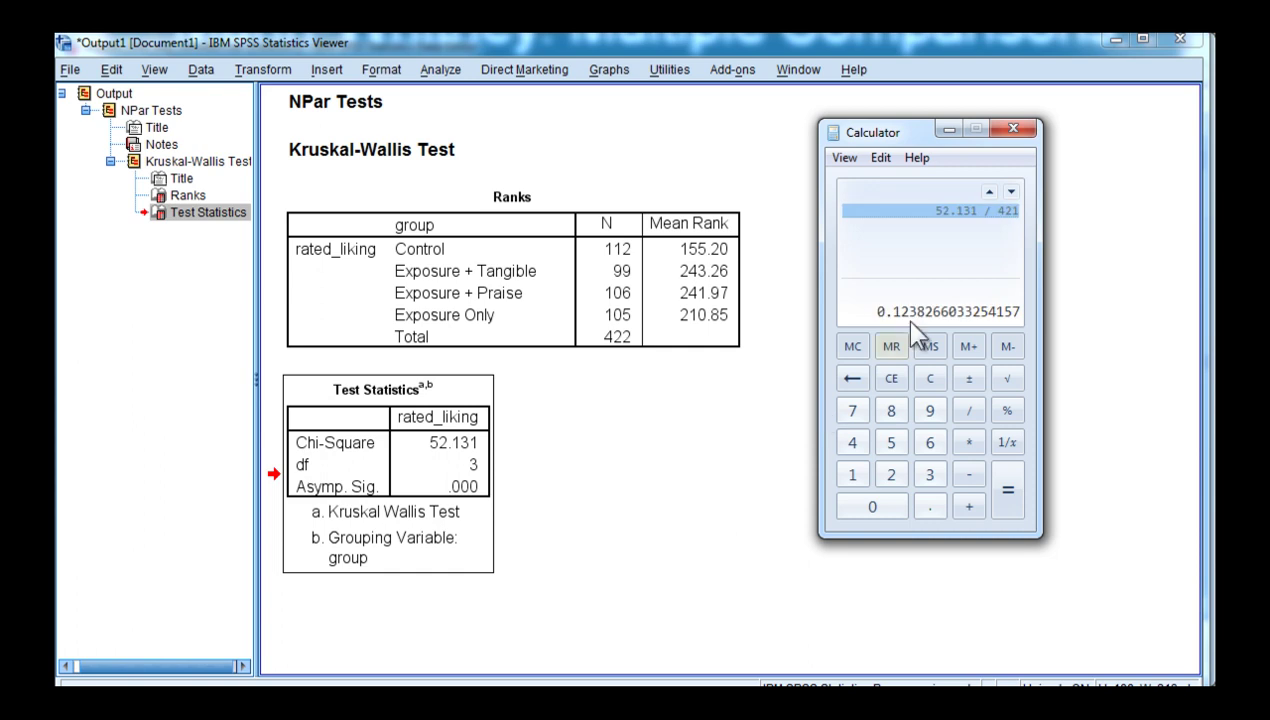